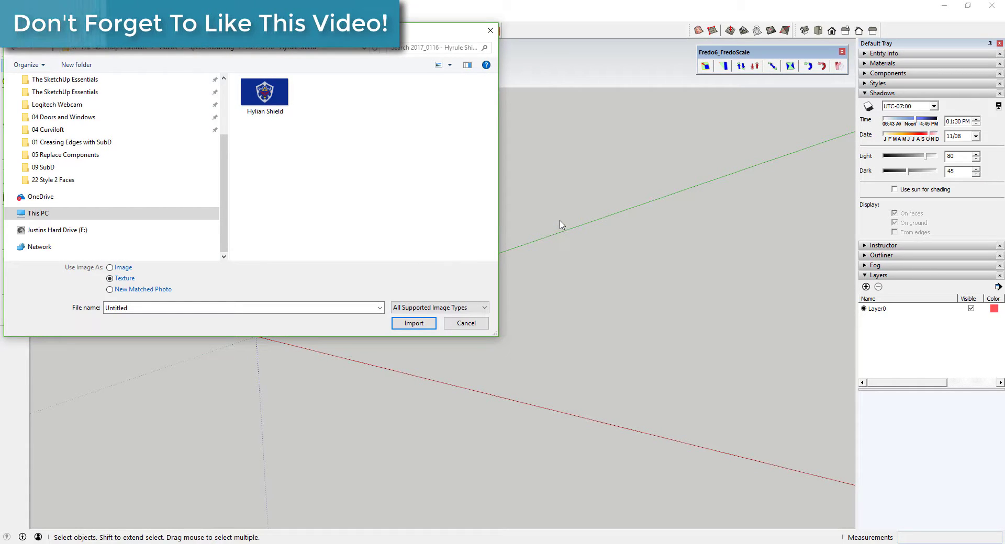
left_click(270, 94)
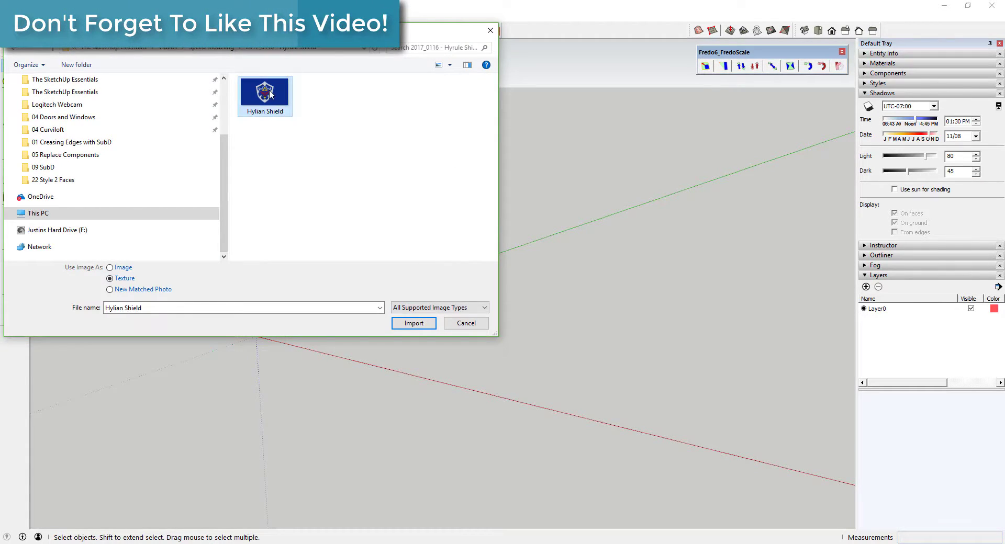
double_click(270, 94)
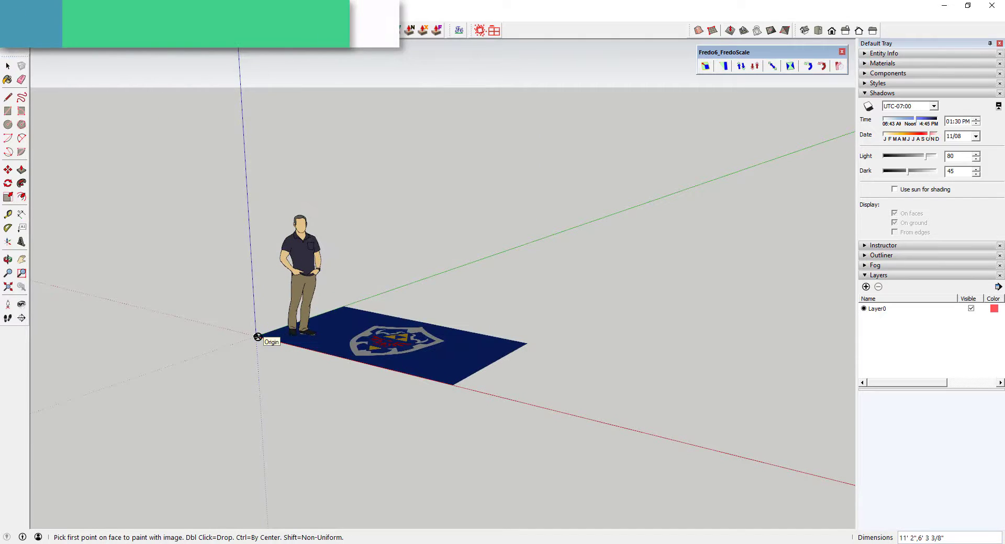
key("Escape")
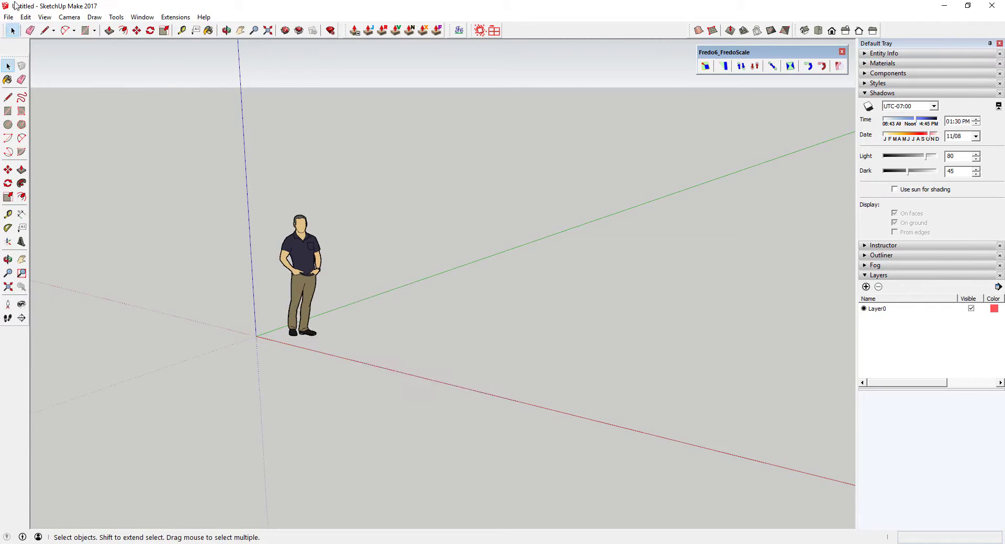
- Import the Hylian Shield picture as an image, not a texture, and place it flat on the ground with its corner at the origin
left_click(8, 17)
left_click(37, 156)
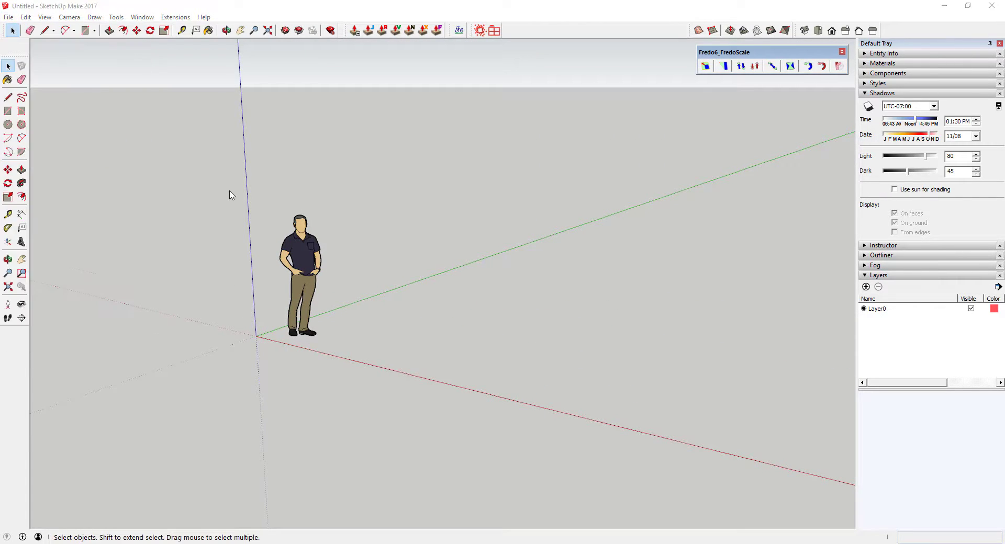
left_click(110, 268)
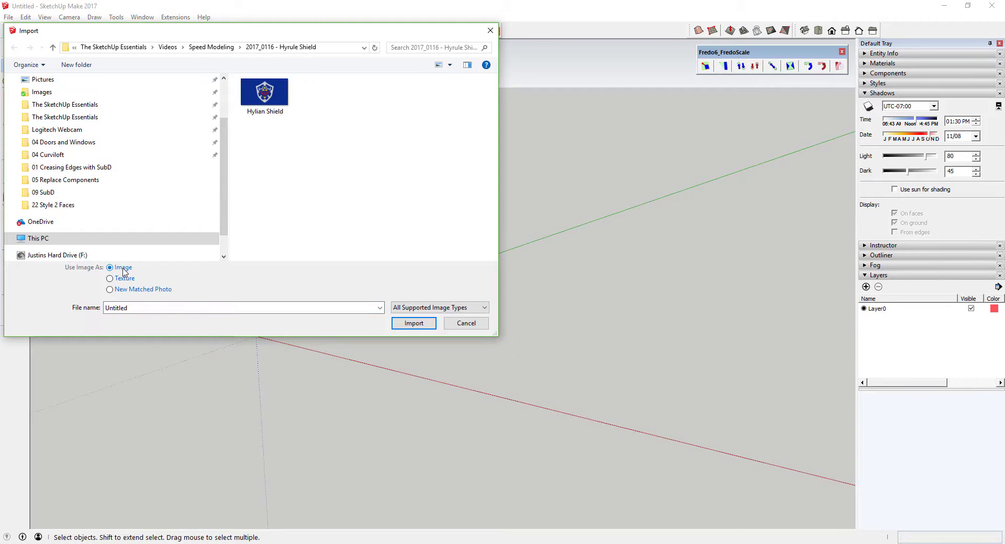
left_click(434, 324)
left_click(8, 18)
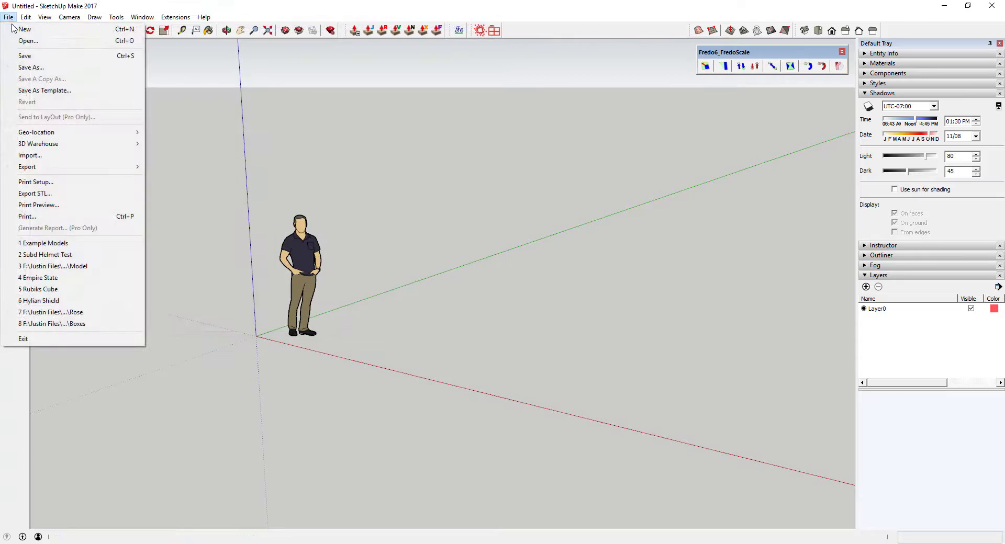
left_click(64, 156)
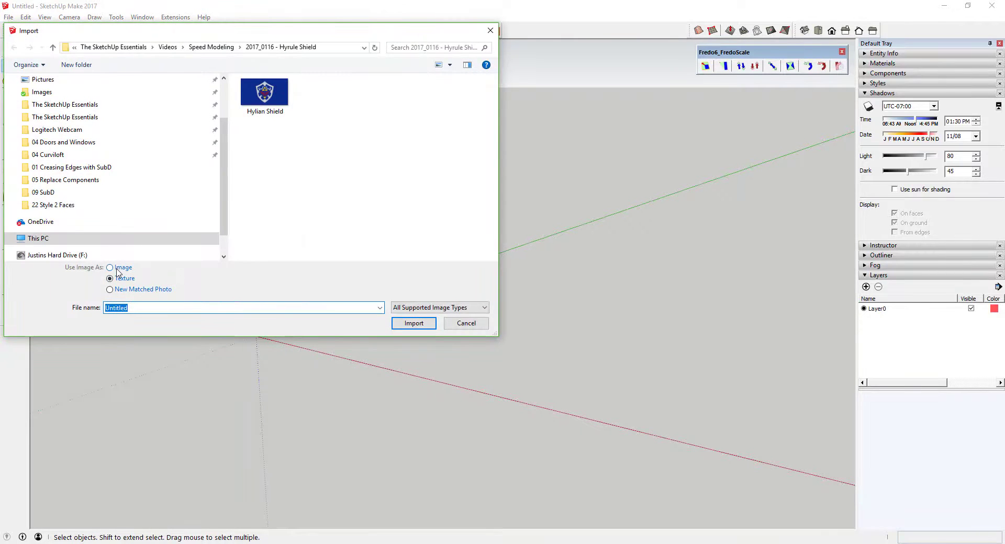
double_click(270, 101)
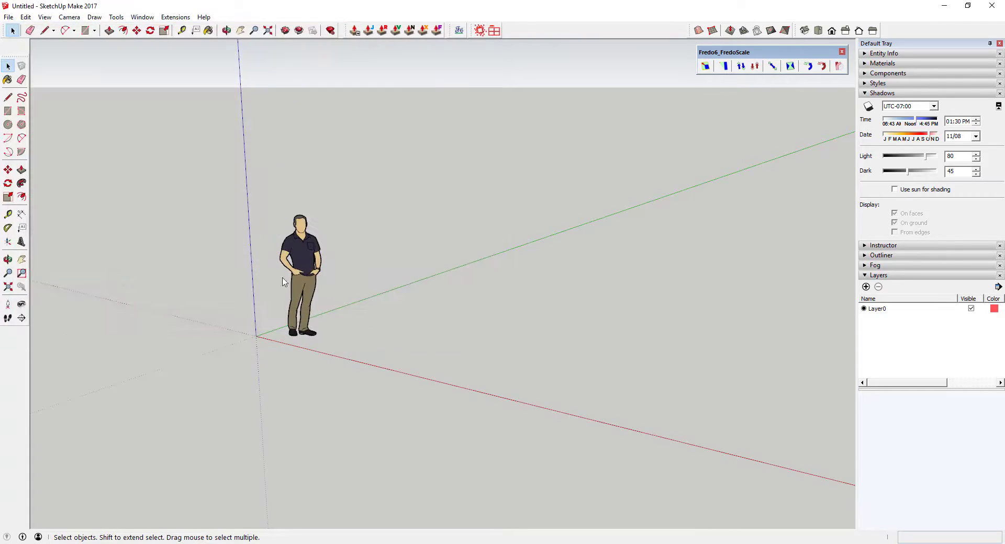
left_click(256, 337)
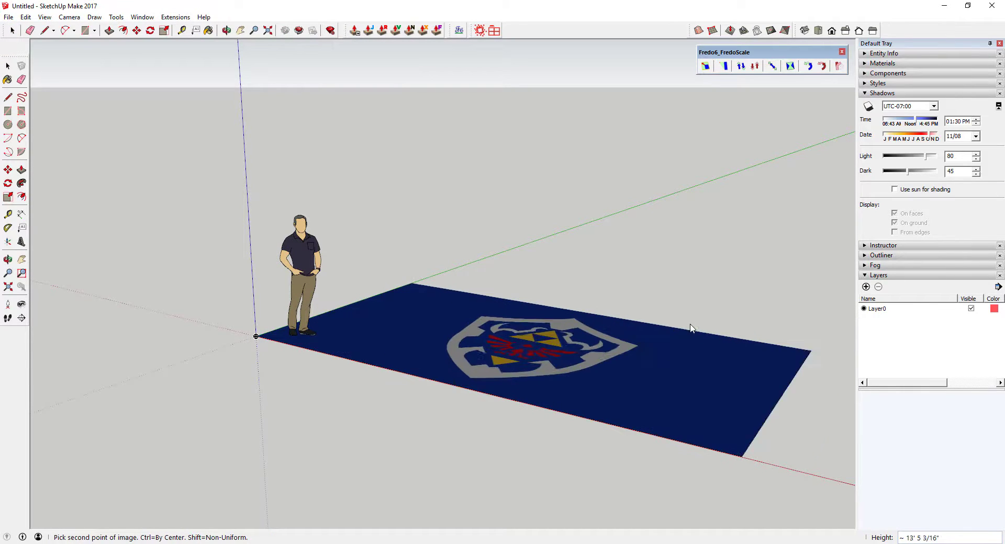
left_click(636, 327)
- Delete the standing human figure and switch to the top view of the shield image
middle_click_drag(633, 328, 431, 372)
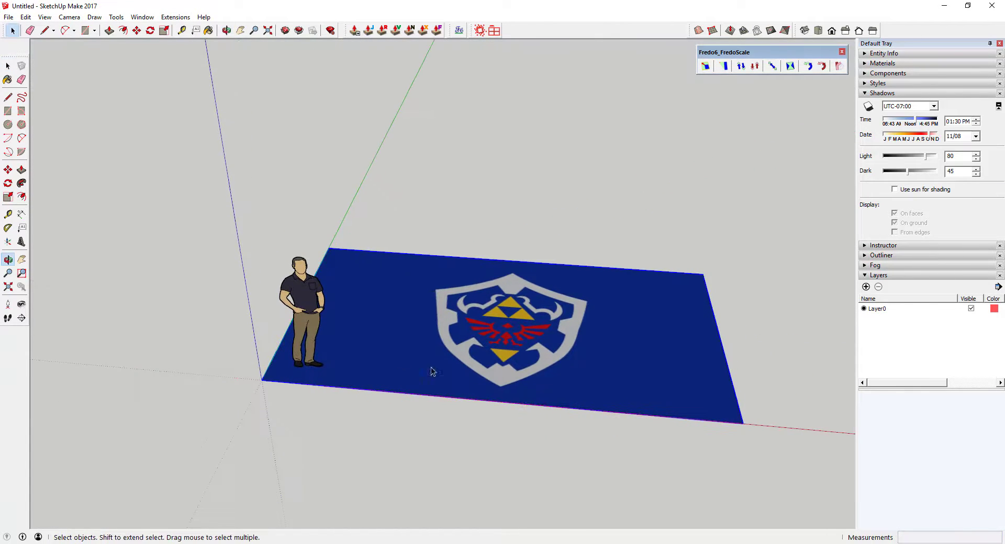
left_click(290, 287)
key("Delete")
middle_click_drag(514, 303, 523, 425)
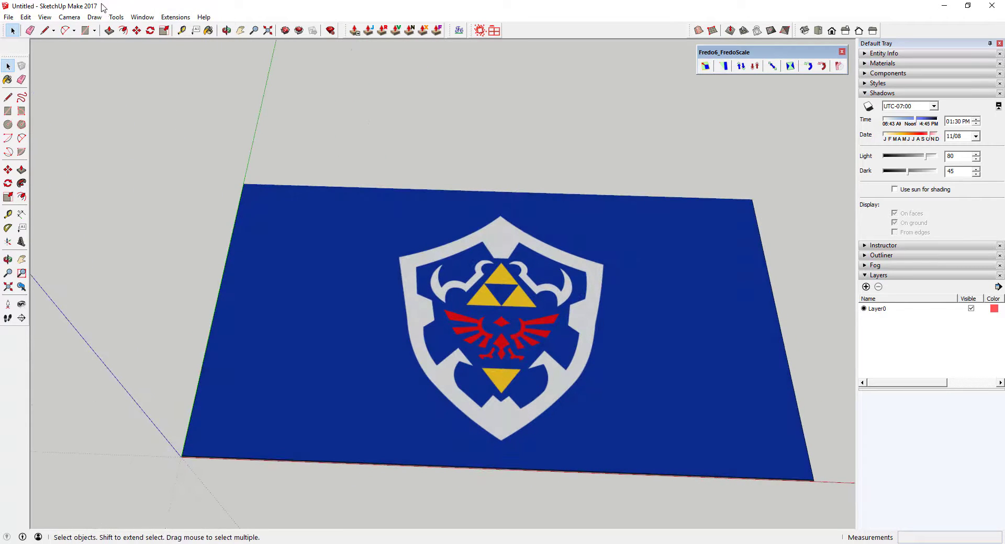
left_click(137, 17)
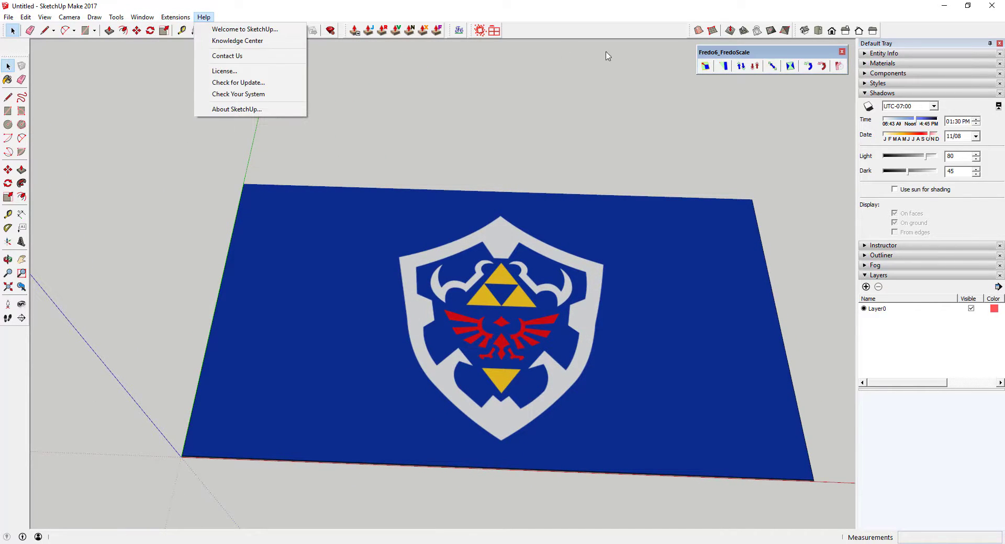
left_click(842, 32)
scroll(451, 329, "up", 3)
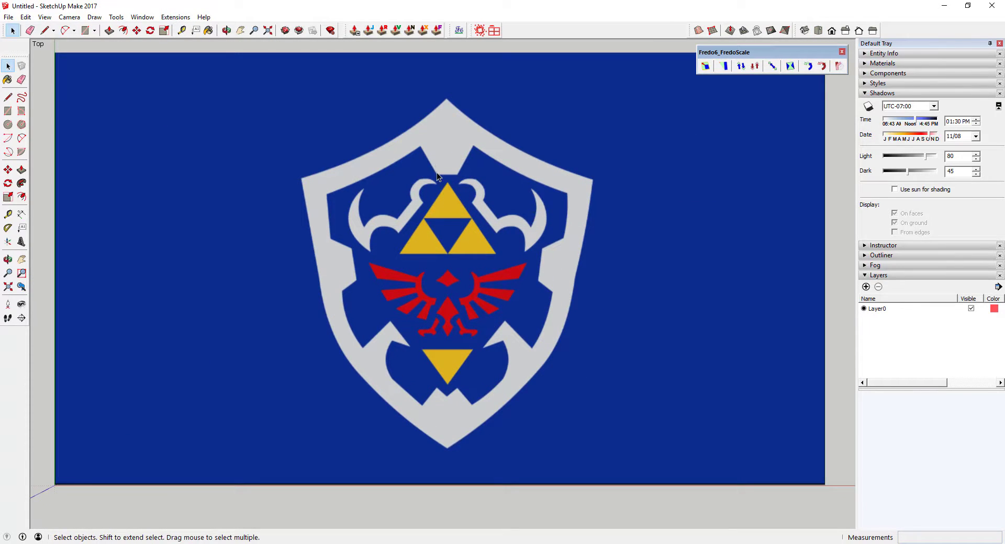
key("l")
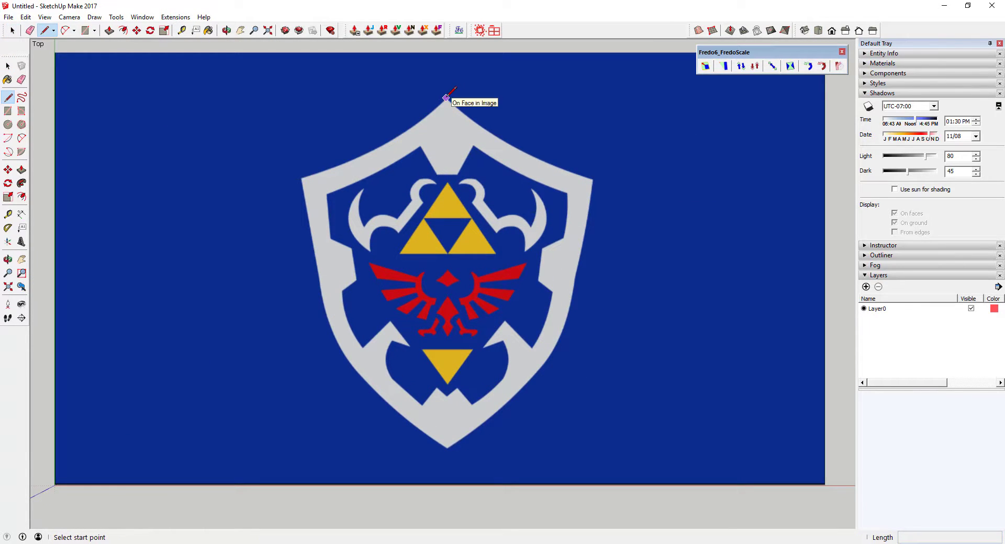
left_click(446, 98)
key("space")
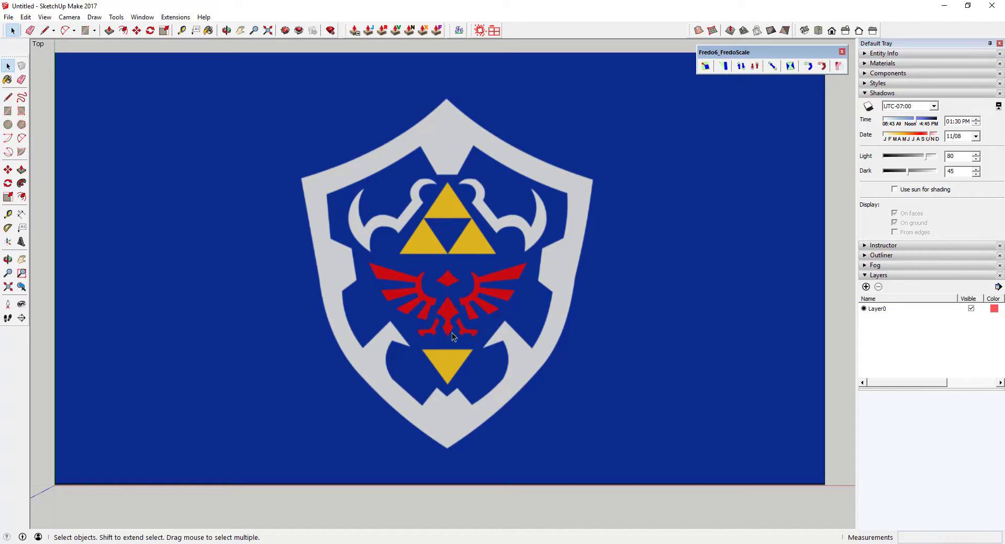
- Draw a vertical centre line about 9' 4" long from the shield's top tip to its bottom tip
key("l")
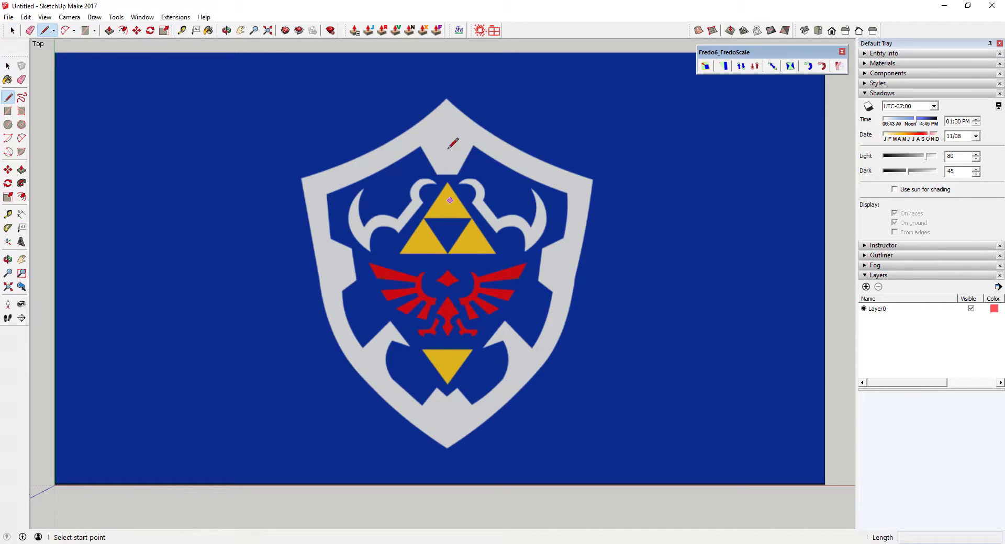
left_click(446, 99)
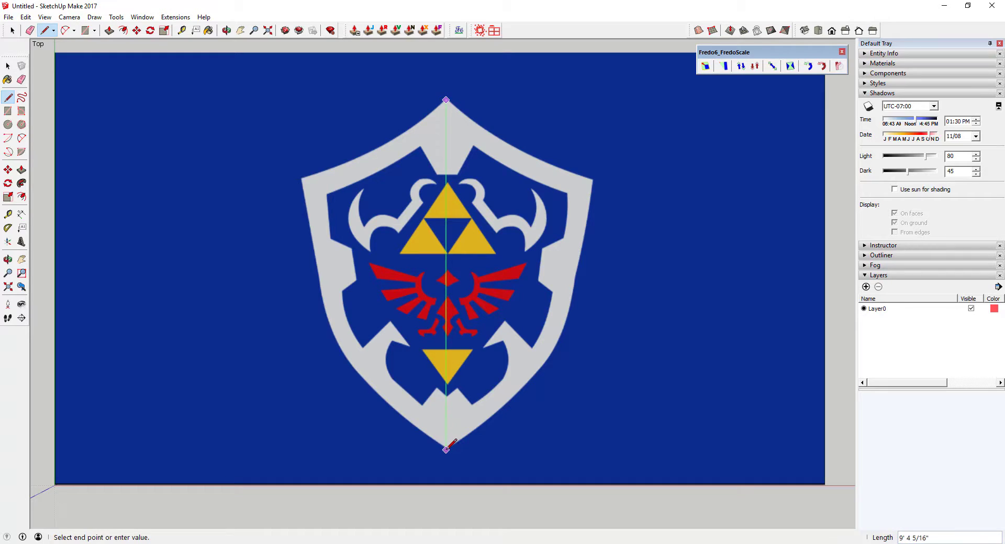
left_click(446, 449)
key("space")
- Trace the left outer edge with an arc bulging about 3 3/8" from the top tip to the corner and a line about 3' 3" down the side
key("a")
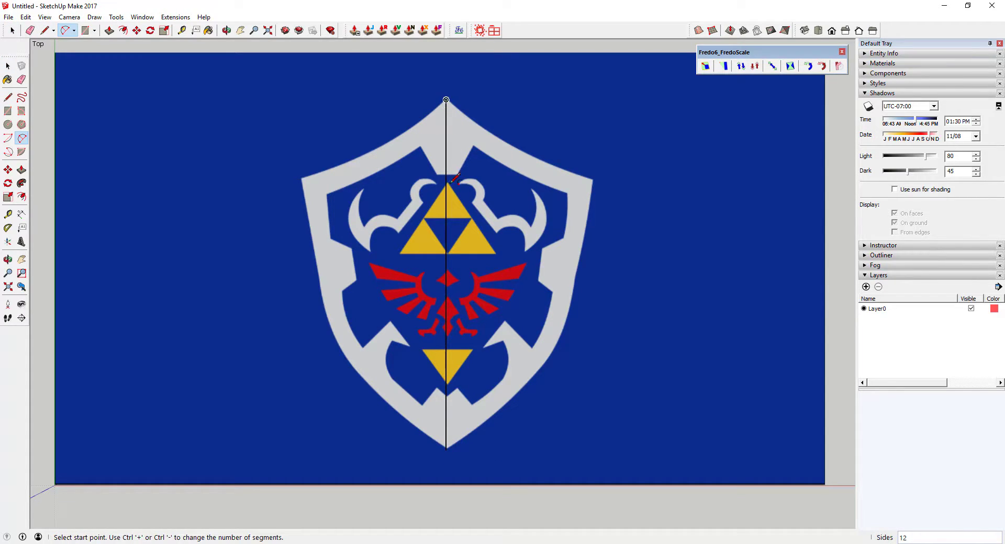
left_click(446, 99)
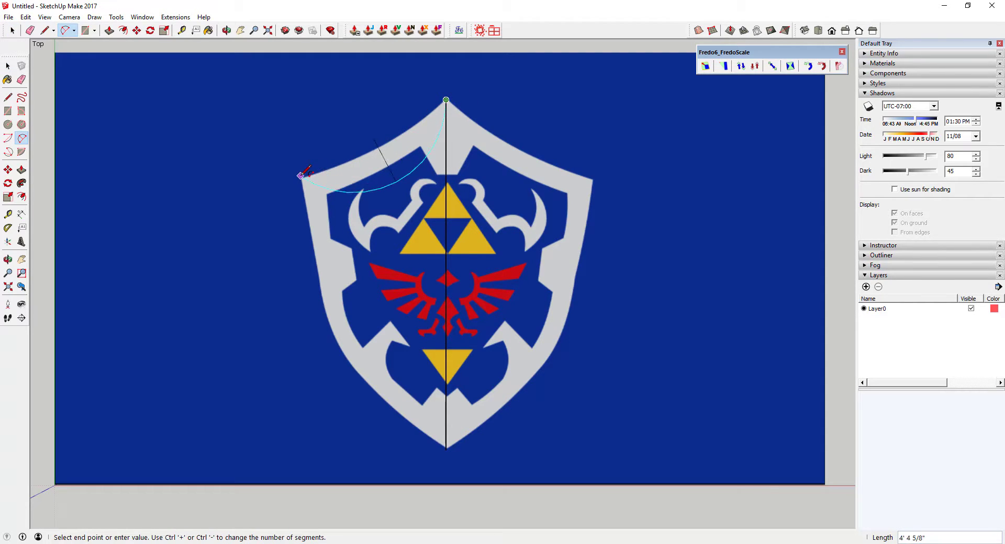
left_click(301, 175)
left_click(354, 159)
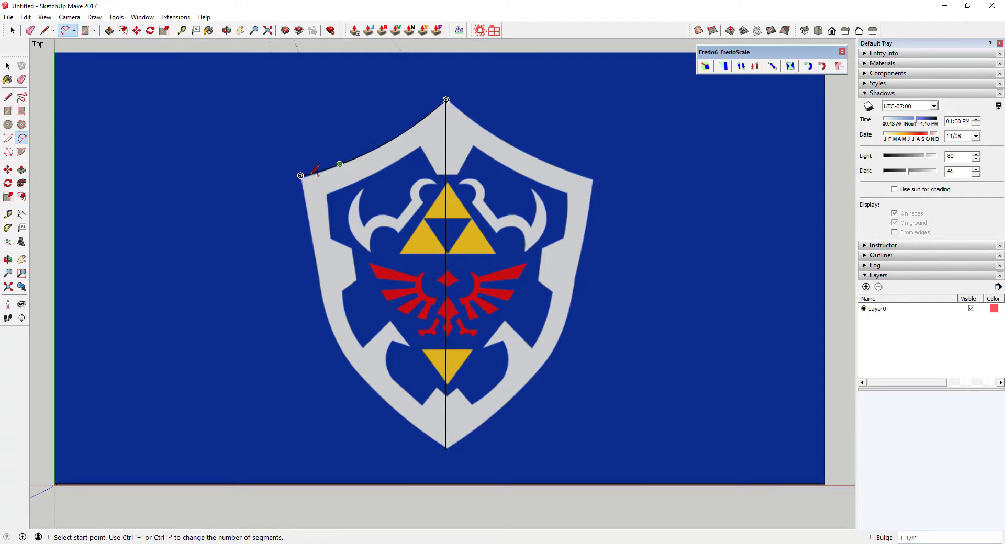
key("l")
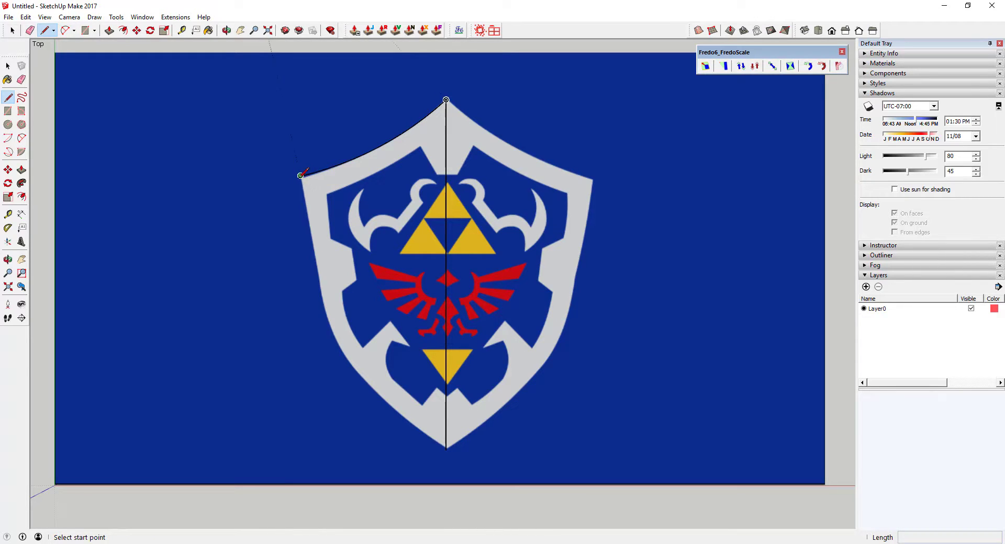
left_click(301, 175)
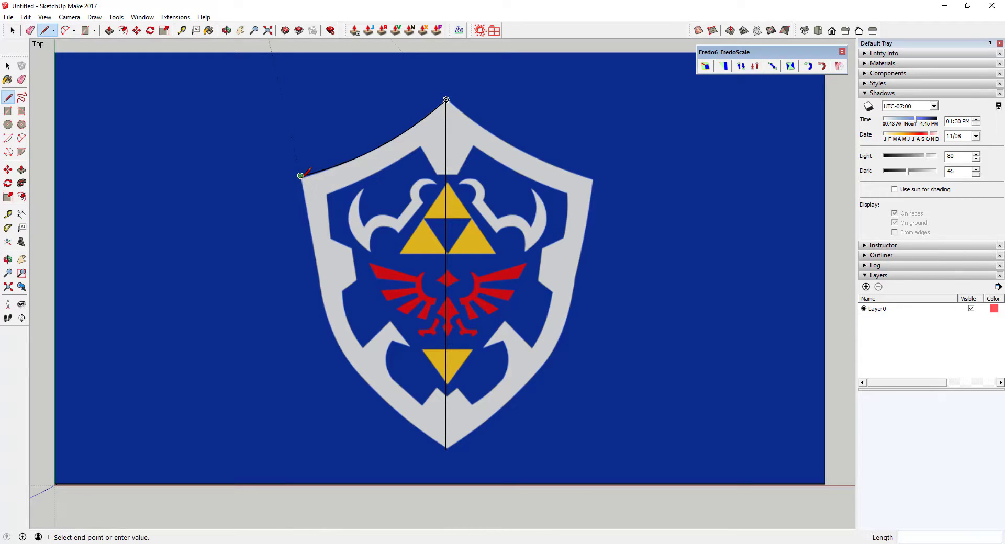
left_click(321, 296)
- Trace the lower-left outer edge with two arcs down to the bottom tip and delete the face filling the half outline
key("a")
left_click(321, 296)
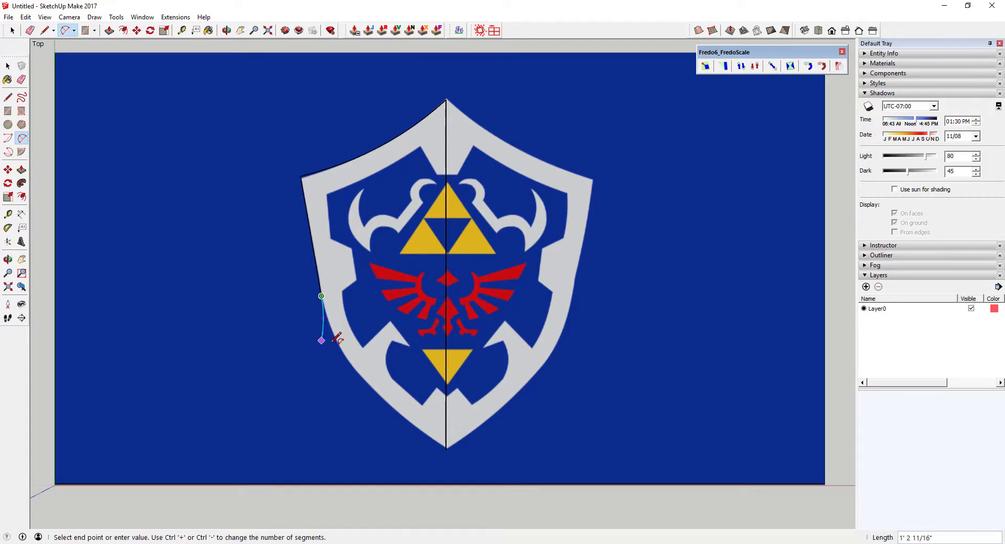
left_click(359, 373)
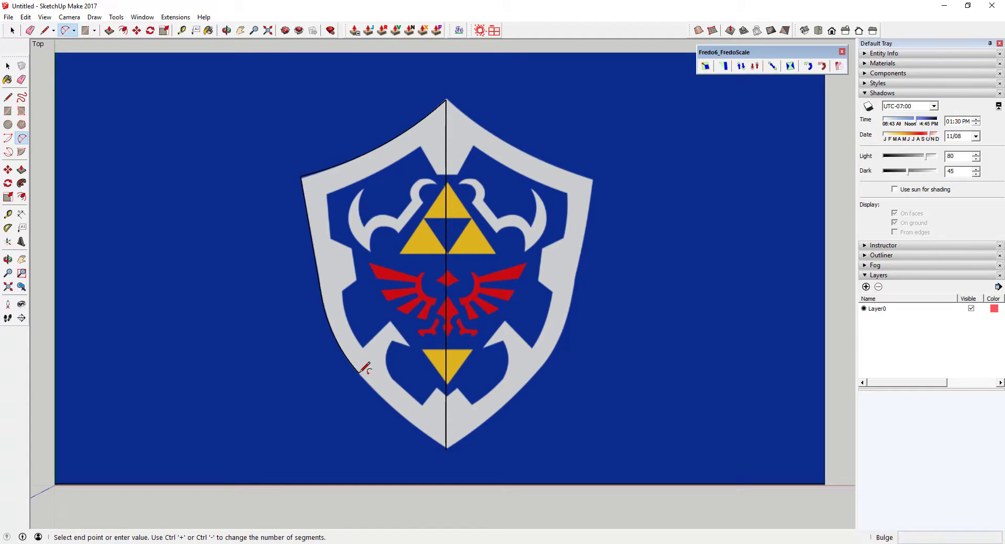
left_click(360, 373)
left_click(359, 373)
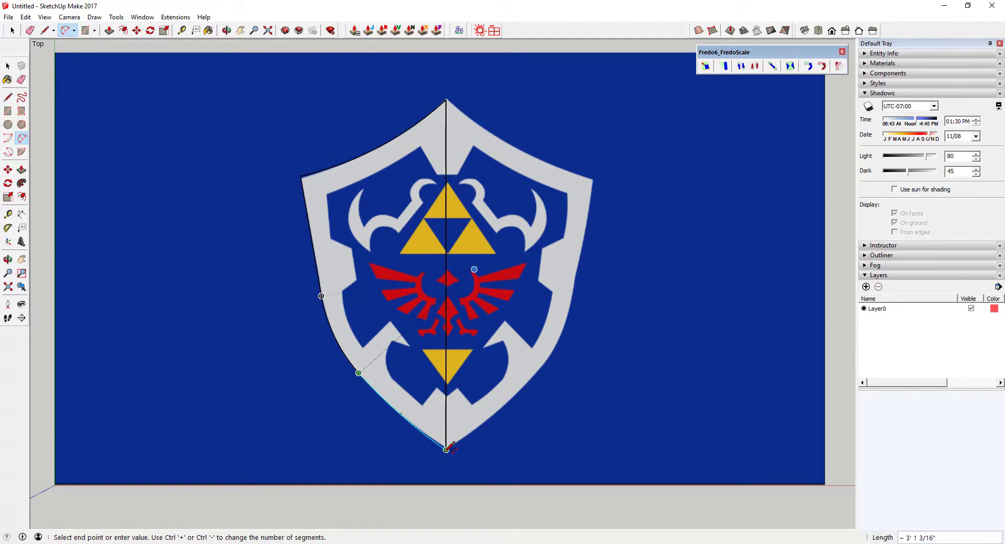
left_click(446, 450)
left_click(447, 437)
key("space")
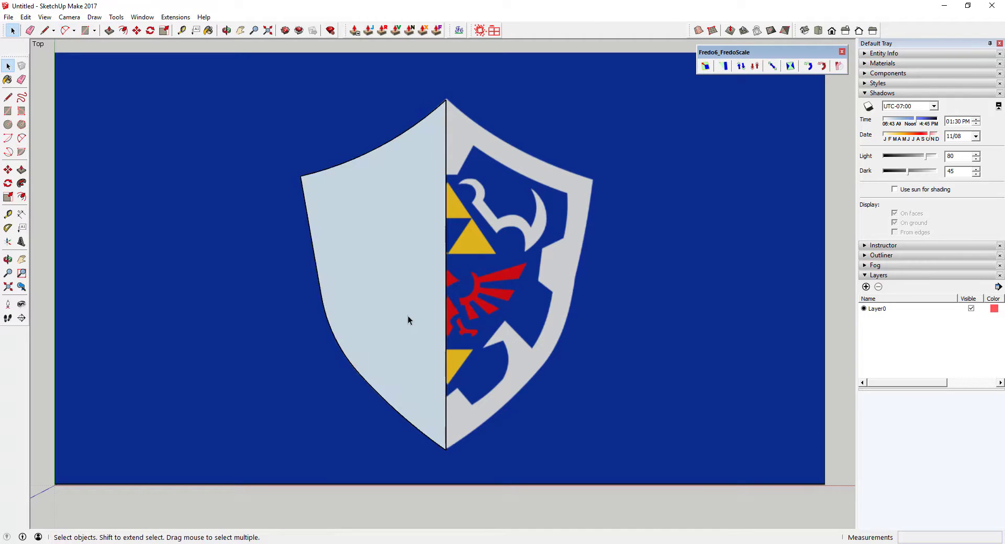
left_click(407, 316)
key("Delete")
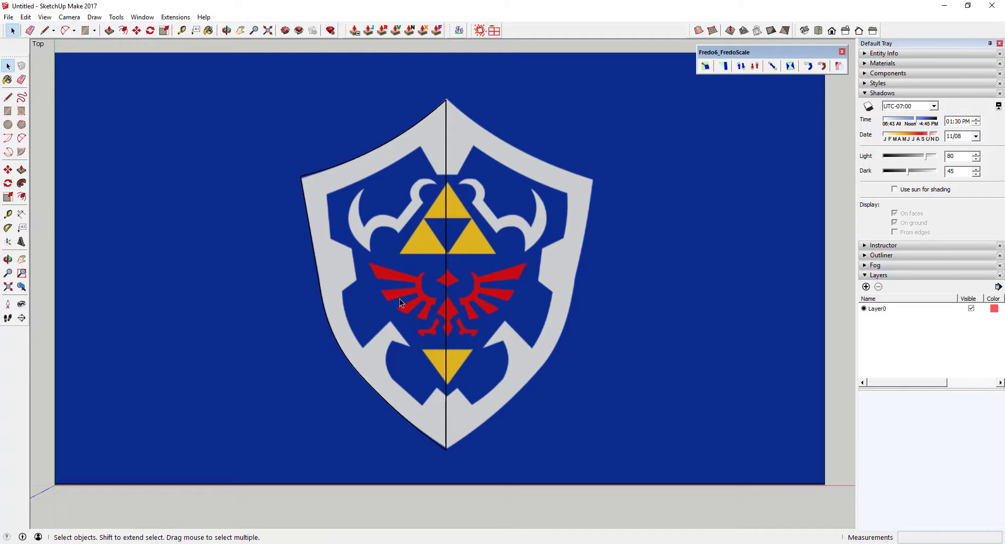
- Trace the left half of the border's top notch with a line about 3" from the centre line and one about 10" up the slope
key("l")
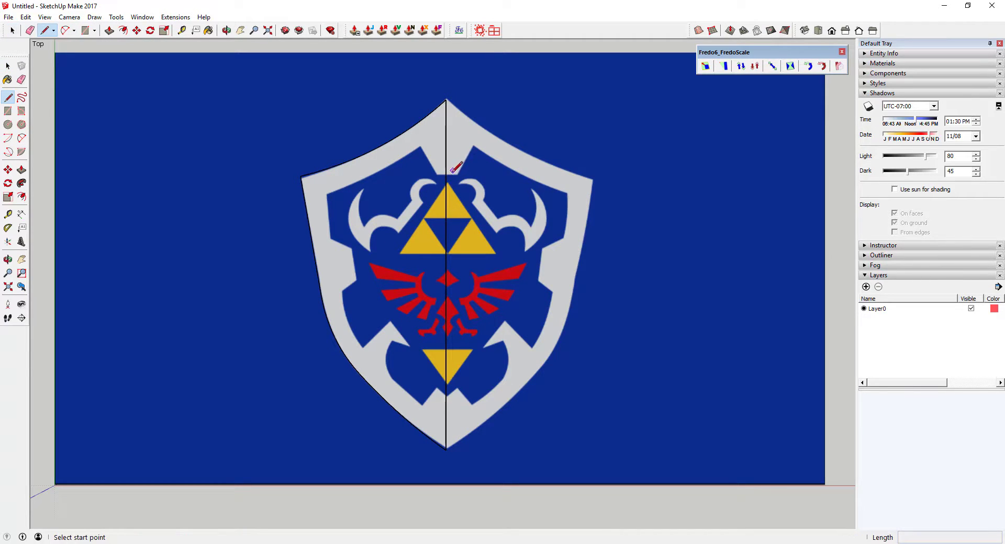
left_click(446, 174)
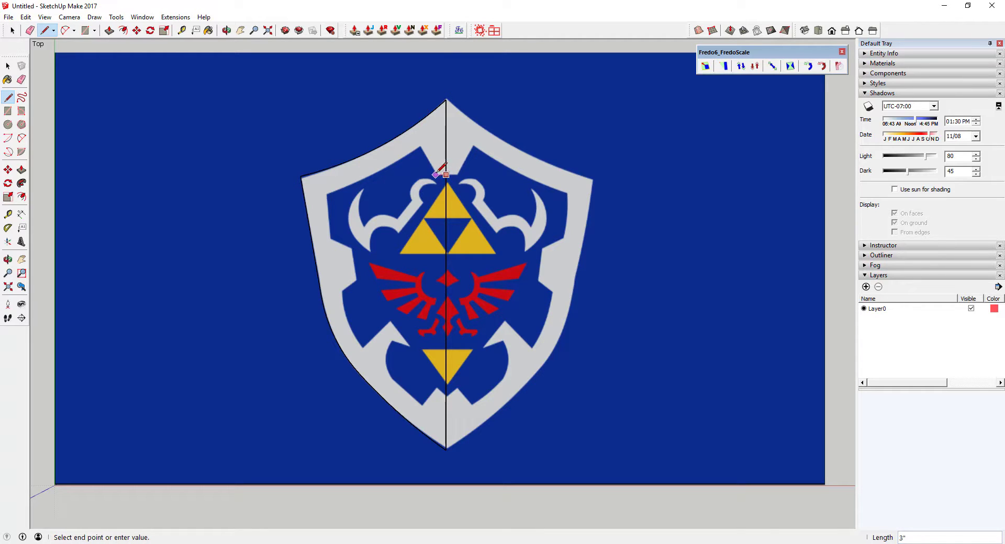
scroll(427, 149, "up", 2)
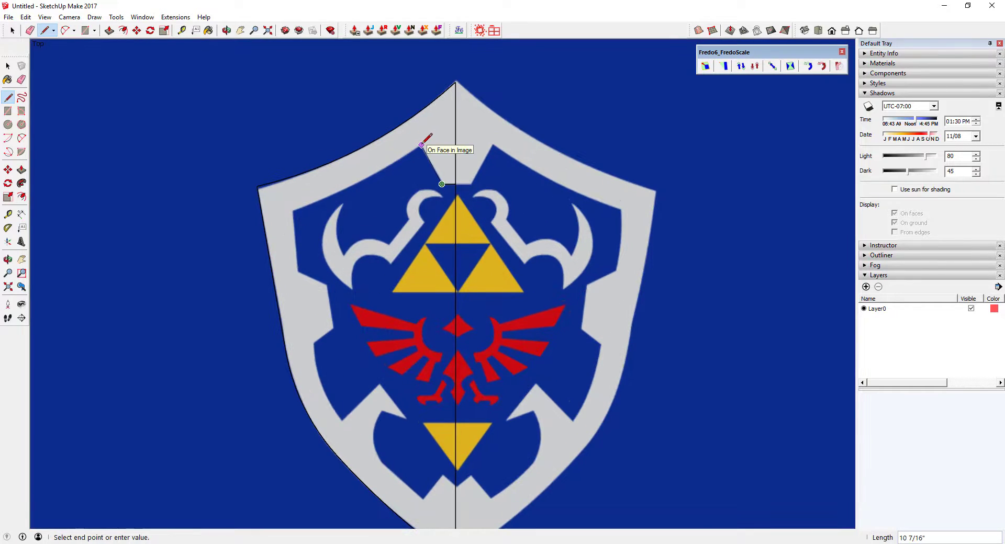
left_click(420, 144)
- Draw an arc along the border's inner upper edge from the top notch to the inner upper-left corner
key("a")
left_click(420, 145)
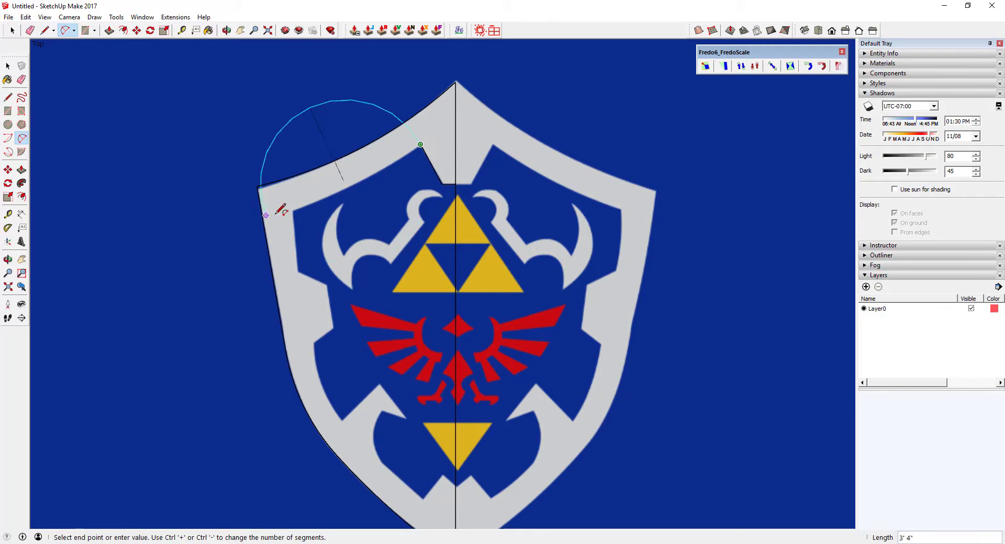
left_click(442, 184)
scroll(361, 183, "up", 2)
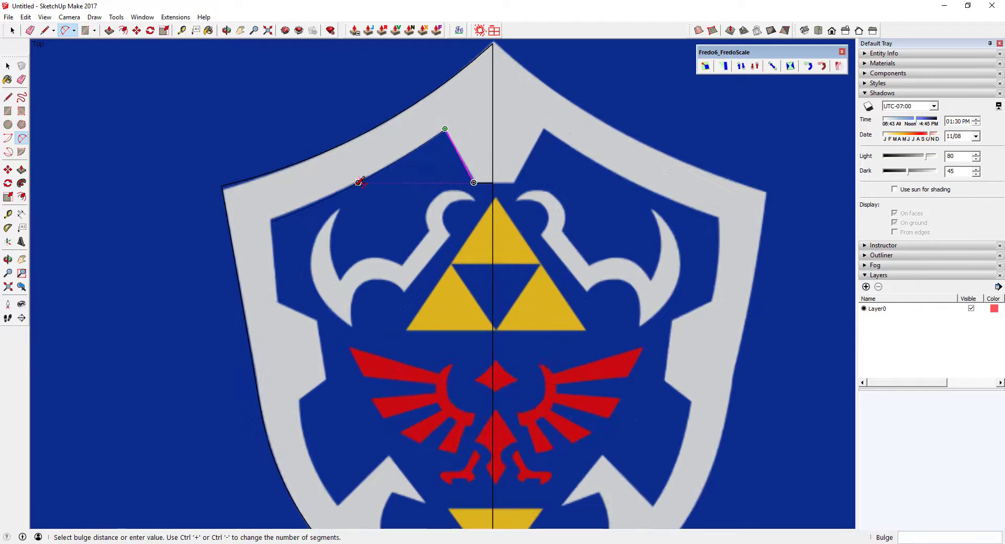
left_click(359, 181)
scroll(325, 178, "down", 2)
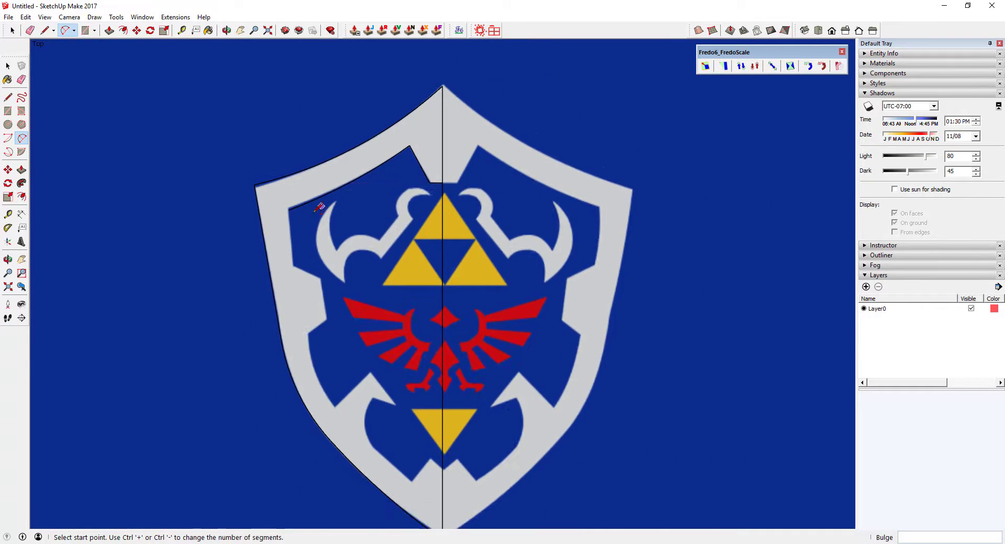
- Draw an arc bulging about 1/4" down the border's inner left edge, from its upper-left corner to the side notch
left_click(289, 210)
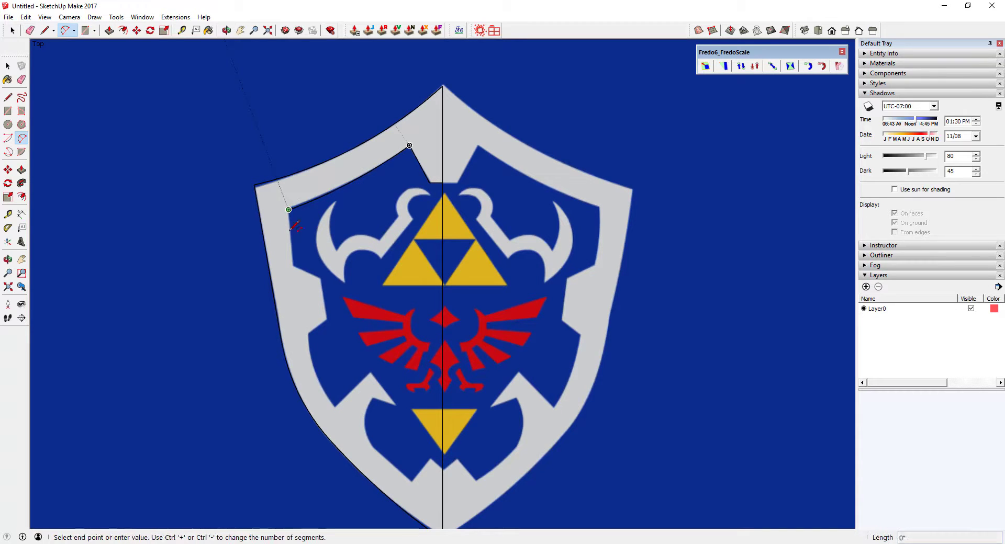
scroll(292, 266, "up", 1)
scroll(302, 260, "up", 1)
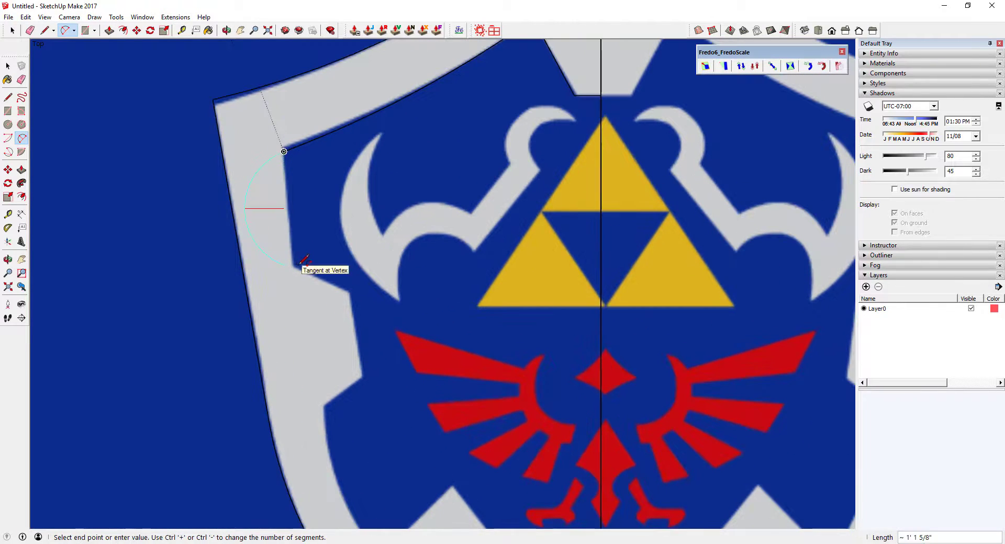
scroll(297, 264, "up", 2)
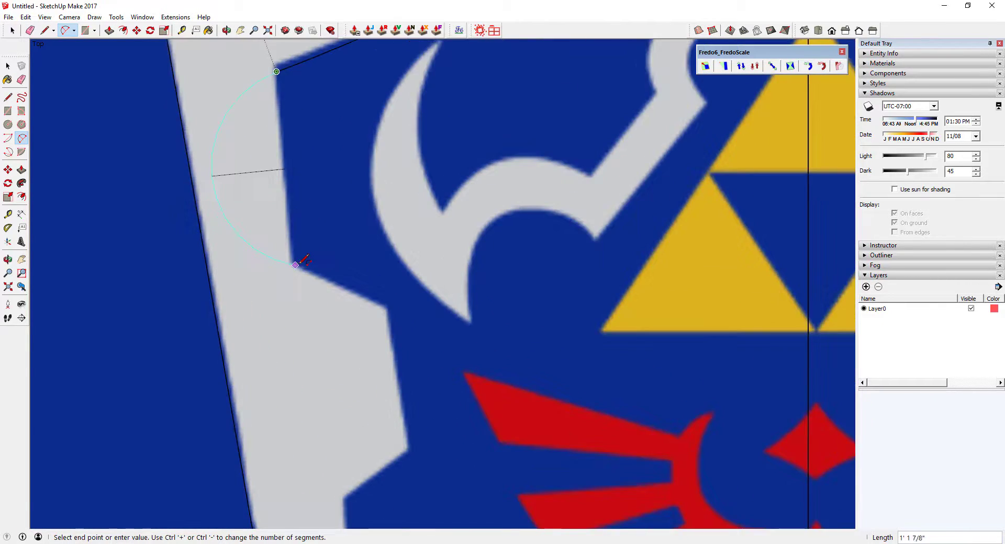
left_click(293, 267)
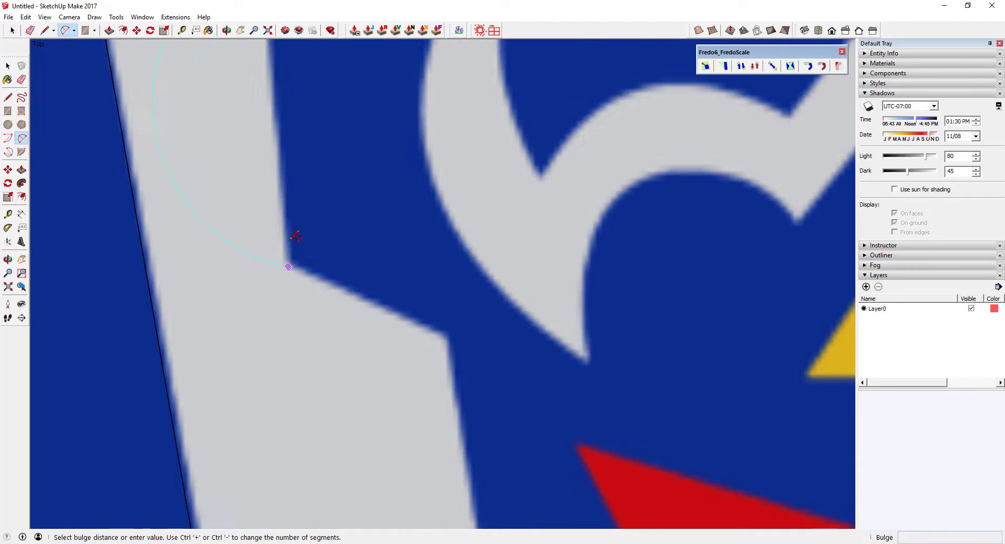
left_click(279, 179)
scroll(287, 196, "down", 4)
scroll(291, 204, "down", 3)
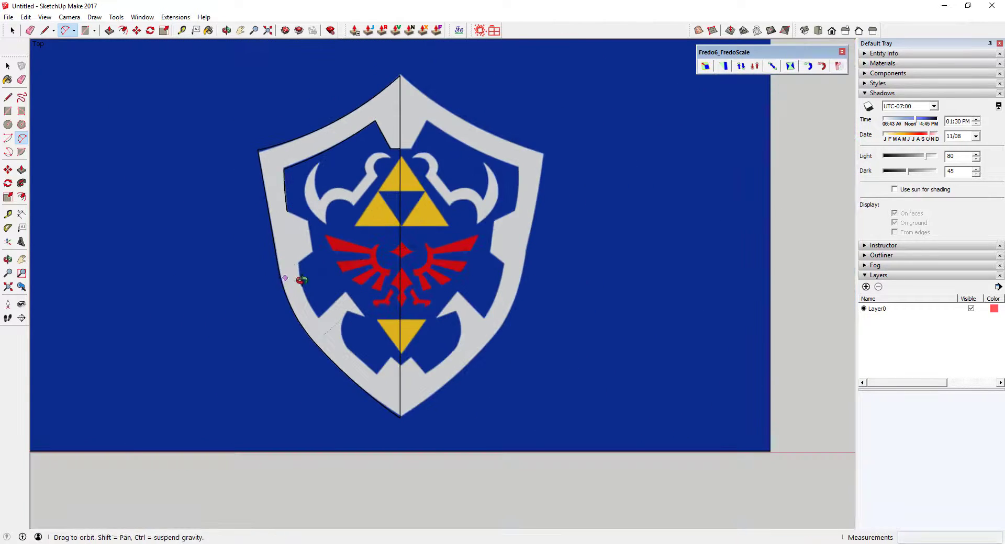
- Draw a closing line across the border from the lower end of the inner arc to the outer left edge
middle_click_drag(301, 280, 508, 175)
key("space")
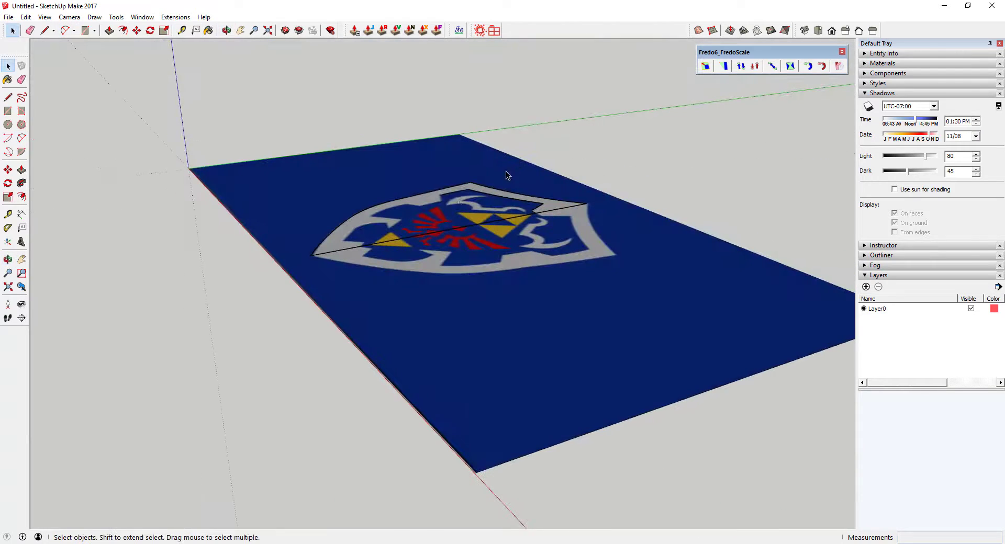
key("l")
left_click(439, 193)
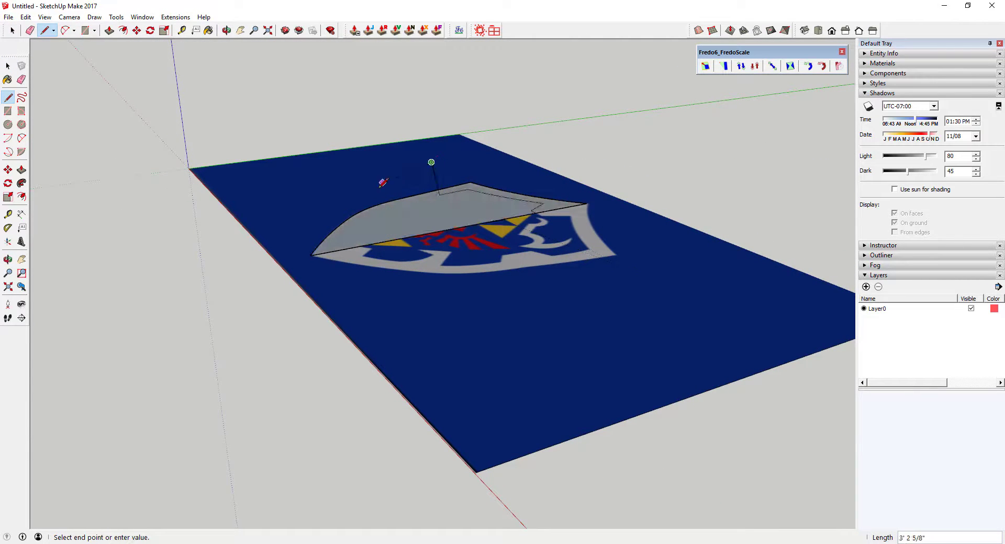
left_click(431, 162)
scroll(431, 163, "up", 3)
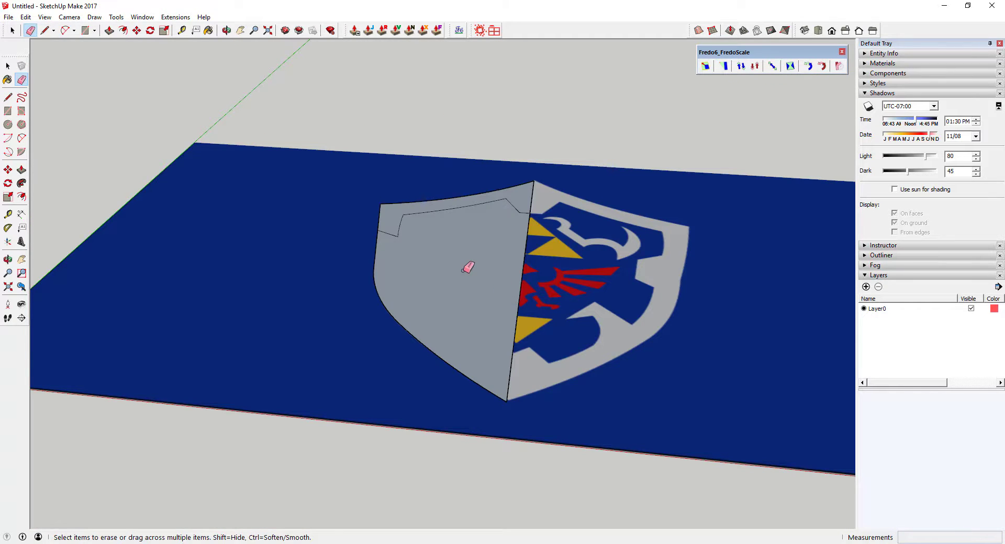
- Delete the large face inside and below the traced upper part of the border
key("space")
left_click(450, 263)
mouse_move(442, 219)
middle_mouse_down()
mouse_move(476, 428)
mouse_move(466, 242)
middle_mouse_up()
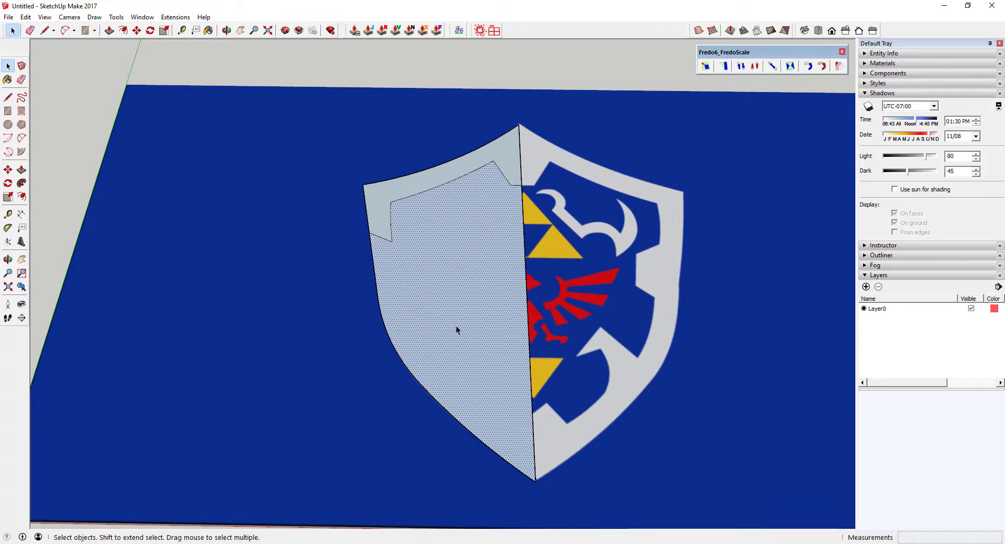
key("Delete")
scroll(453, 282, "up", 5)
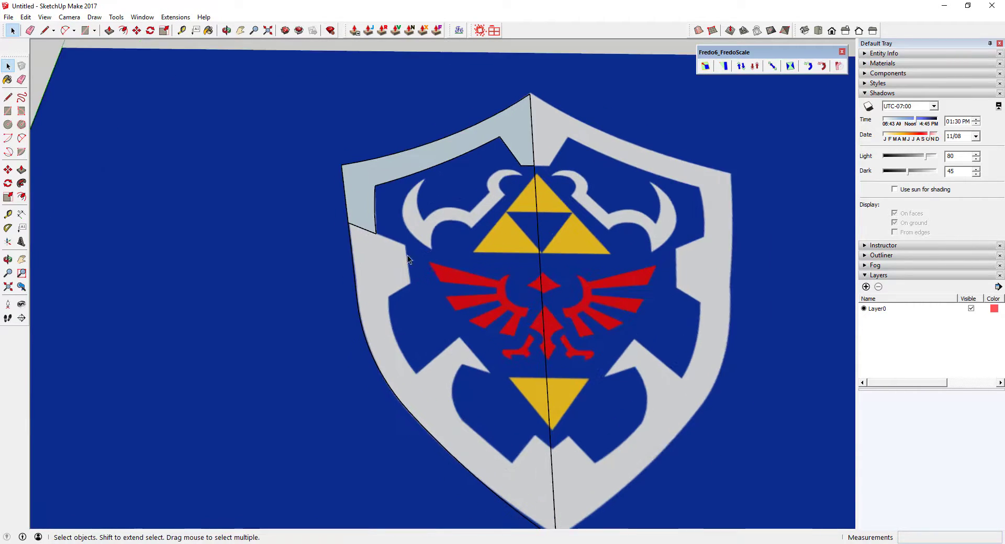
- Erase the closing line across the border at the side notch
key("e")
left_click_drag(351, 216, 350, 239)
middle_click_drag(511, 308, 463, 266)
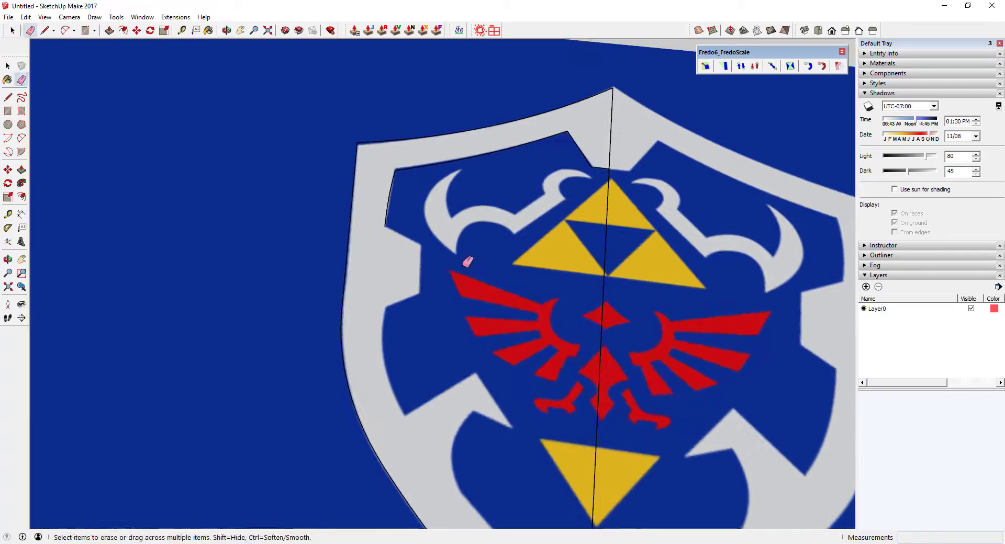
- Trace the border's inner left edge around the side notch, down the lower arc and around the pointed spike
key("space")
key("l")
key("a")
left_click(381, 413)
key("l")
scroll(487, 429, "up", 5)
key("a")
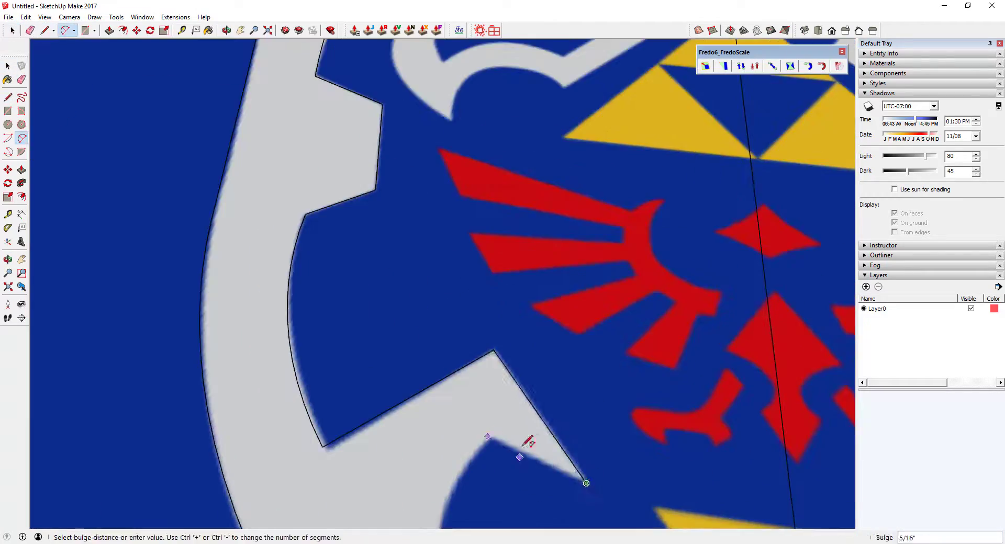
- Finish the border's lower inner edge, trace the left half of the Triforce and delete the faces between the shapes
key("l")
left_click(511, 495)
left_click(567, 444)
scroll(635, 201, "up", 3)
left_click(635, 201)
key("space")
key("Delete")
scroll(595, 265, "down", 3)
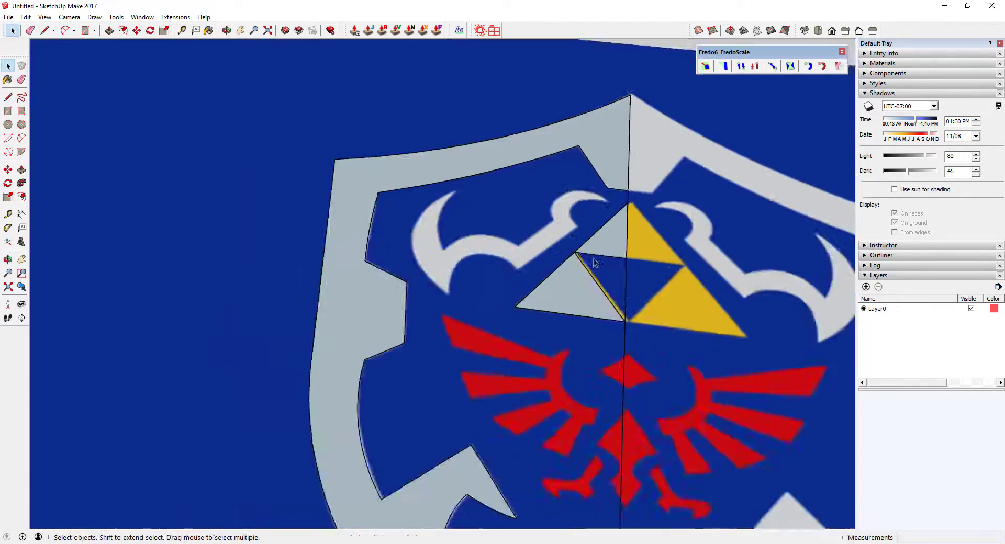
- Trace the left horn-shaped ornament beside the Triforce with arcs for its curves and lines for its straight arm
key("a")
scroll(503, 220, "up", 6)
key("l")
key("a")
left_click(723, 202)
left_click(602, 272)
left_click(319, 370)
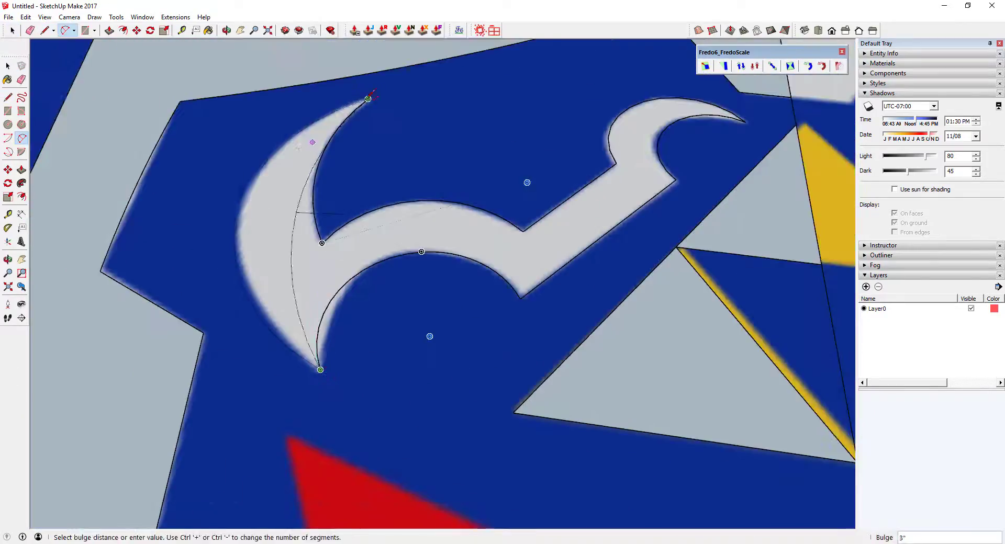
scroll(487, 241, "down", 5)
- Trace the left half of the small red diamond below the Triforce and move its curved lower half into place
key("l")
scroll(485, 246, "up", 3)
key("a")
key("space")
left_click(429, 347)
key("Delete")
key("m")
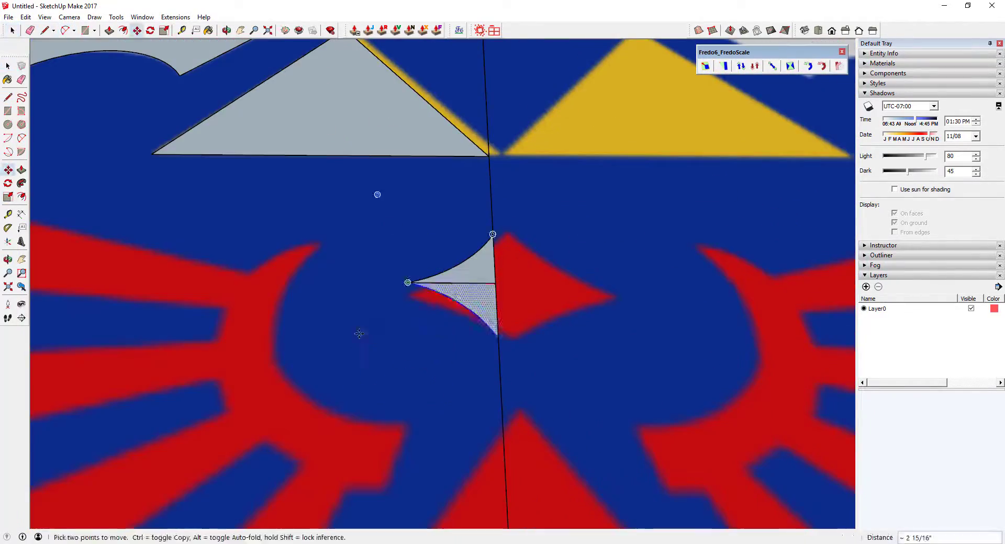
key("space")
- Trace the left half of the red bird's central body along the centre line, using an arc for its curved side
left_click(464, 456)
scroll(463, 455, "down", 3)
key("a")
scroll(471, 314, "up", 6)
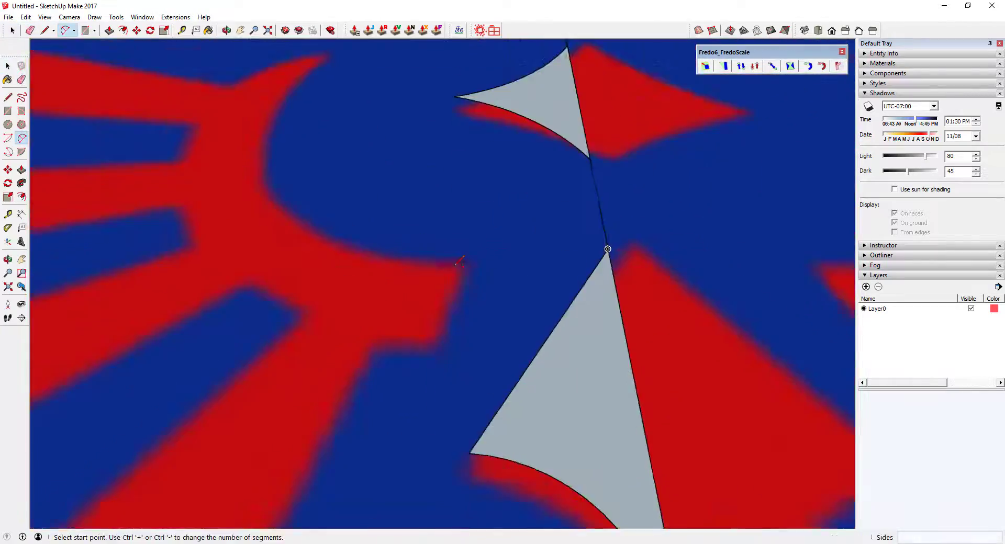
left_click(457, 263)
scroll(458, 262, "down", 3)
- Trace the left wing's crescent with two arcs and outline its two lower feathers with lines
left_click(386, 146)
left_click(325, 254)
key("l")
key("space")
key("l")
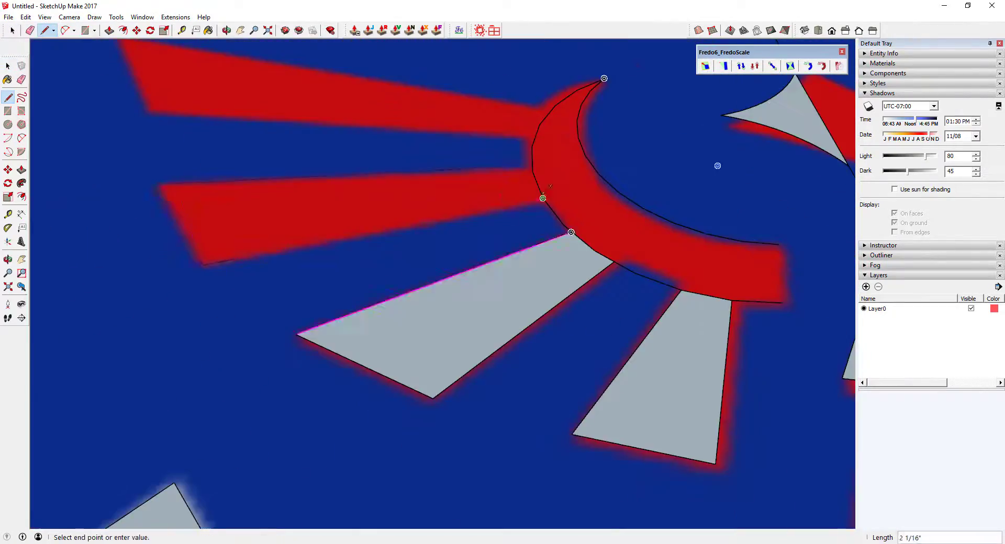
- Outline the two upper feathers of the bird's left wing with straight lines
left_click(100, 150)
left_click(78, 78)
key("e")
key("l")
- Trace the bird's left leg and claw, using lines for straight edges and arcs for the rounded tips
left_click(481, 146)
scroll(419, 235, "up", 4)
key("a")
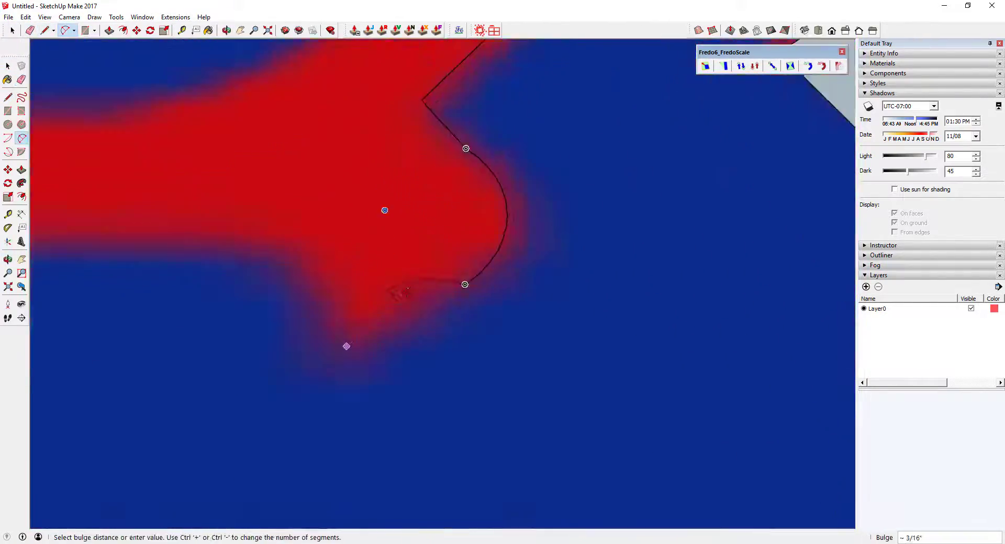
scroll(388, 254, "down", 4)
key("l")
left_click(359, 253)
scroll(246, 277, "up", 1)
key("a")
key("l")
left_click(474, 96)
scroll(503, 230, "down", 8)
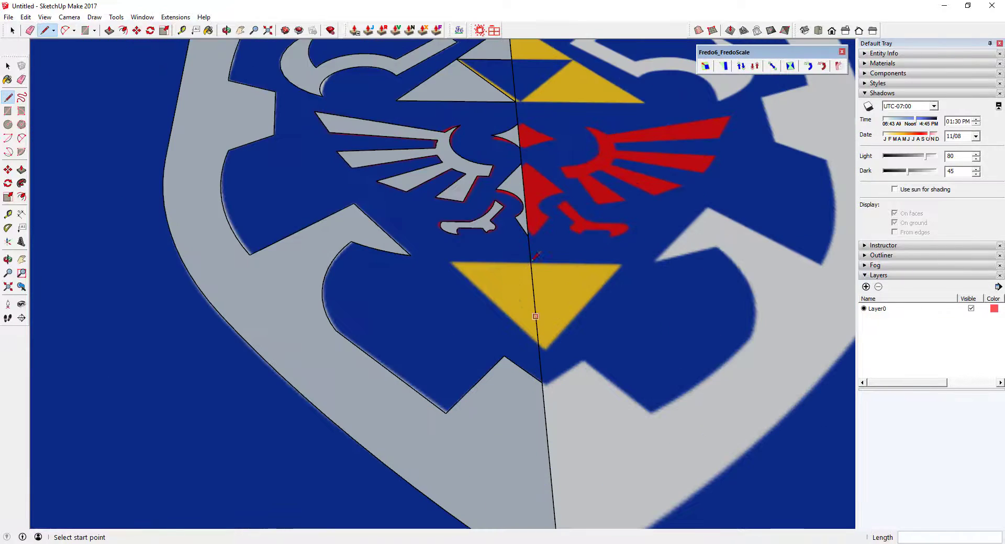
- Trace the left half of the gold triangle below the bird
key("space")
scroll(505, 285, "down", 4)
middle_click_drag(567, 184, 568, 228)
- Draw a line about 11 3/8" along the centre line from the Triforce's base up to the upper triangle's lower edge
key("l")
left_click(489, 253)
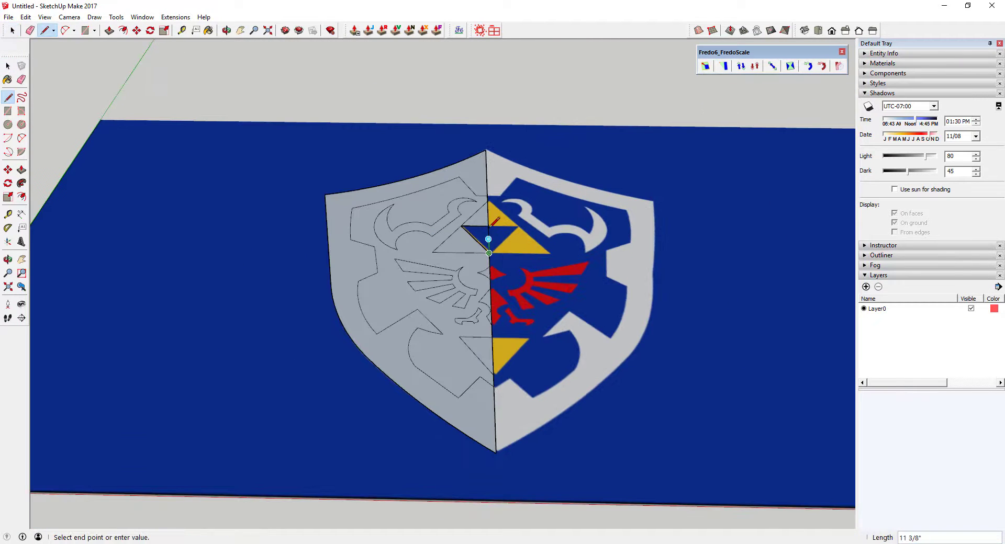
left_click(488, 226)
key("space")
scroll(564, 241, "down", 3)
scroll(551, 260, "up", 2)
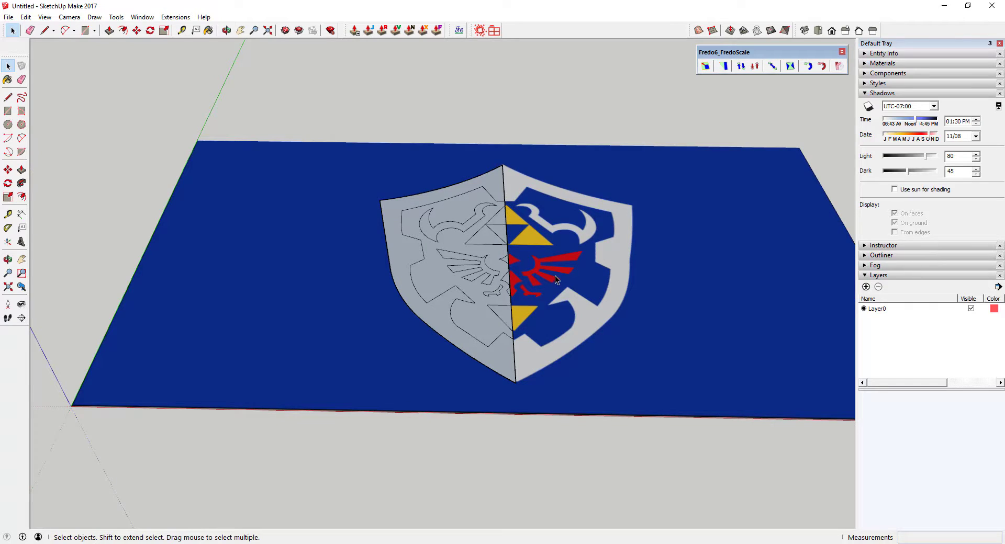
- Examine the traced left half against the reference image from the top view
scroll(474, 308, "up", 2)
scroll(474, 308, "up", 3)
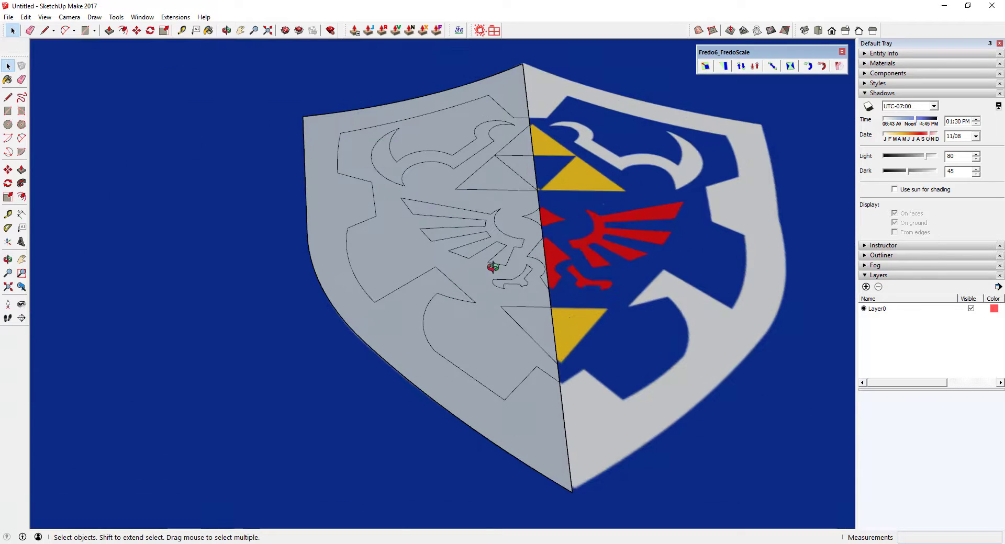
middle_click_drag(493, 267, 489, 369)
left_click(831, 31)
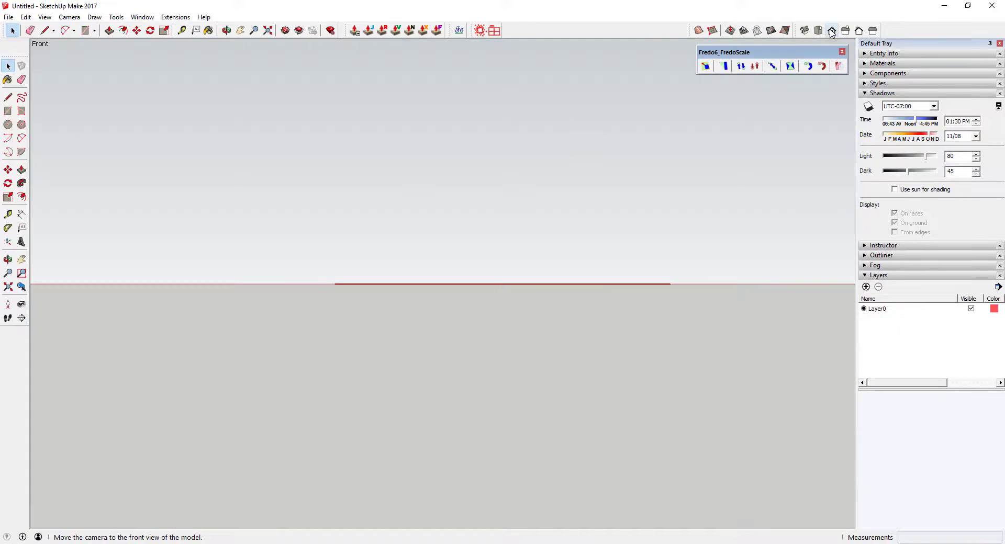
left_click(819, 31)
scroll(486, 250, "down", 2)
scroll(486, 253, "down", 2)
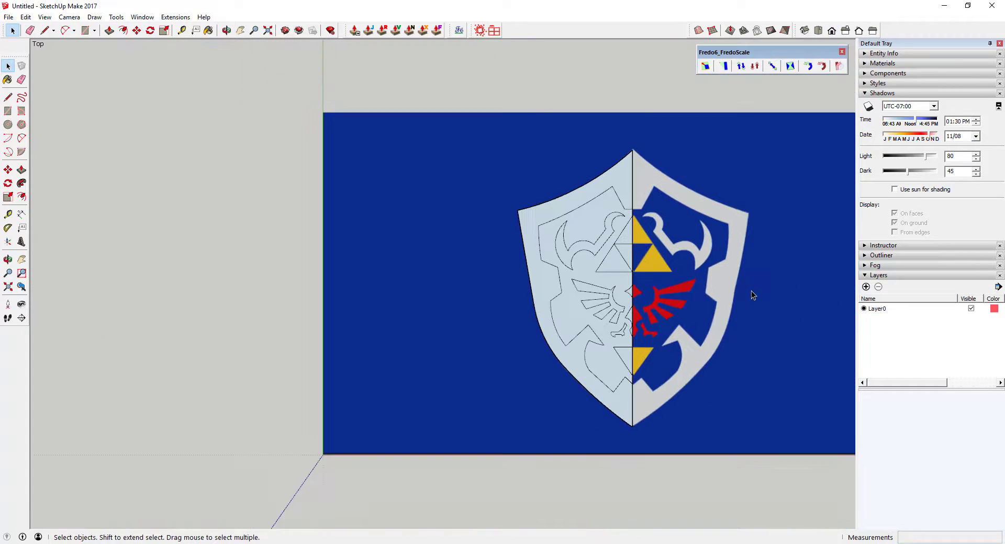
scroll(752, 292, "up", 3)
scroll(600, 310, "up", 2)
scroll(529, 262, "down", 3)
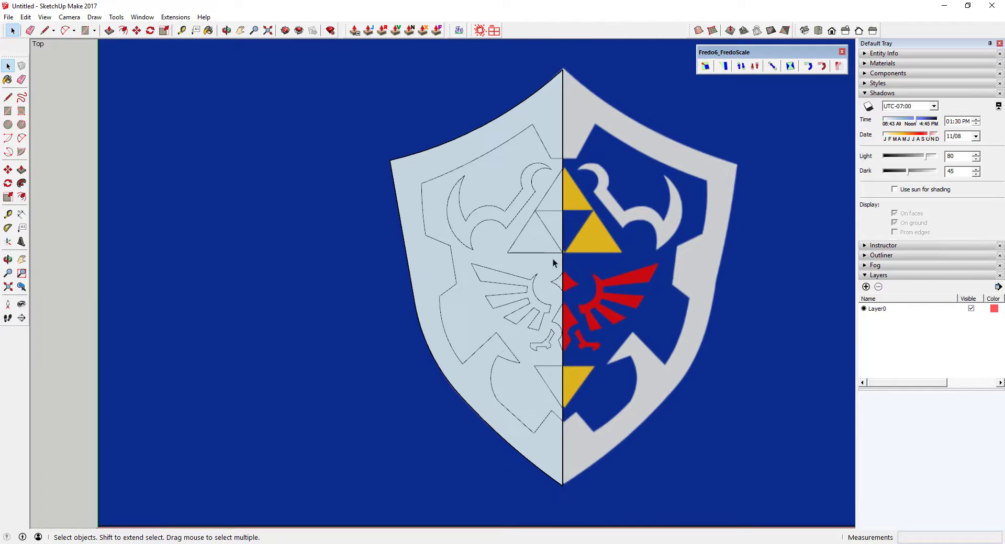
scroll(587, 258, "up", 3)
scroll(584, 254, "down", 3)
scroll(584, 253, "down", 2)
left_click(394, 233)
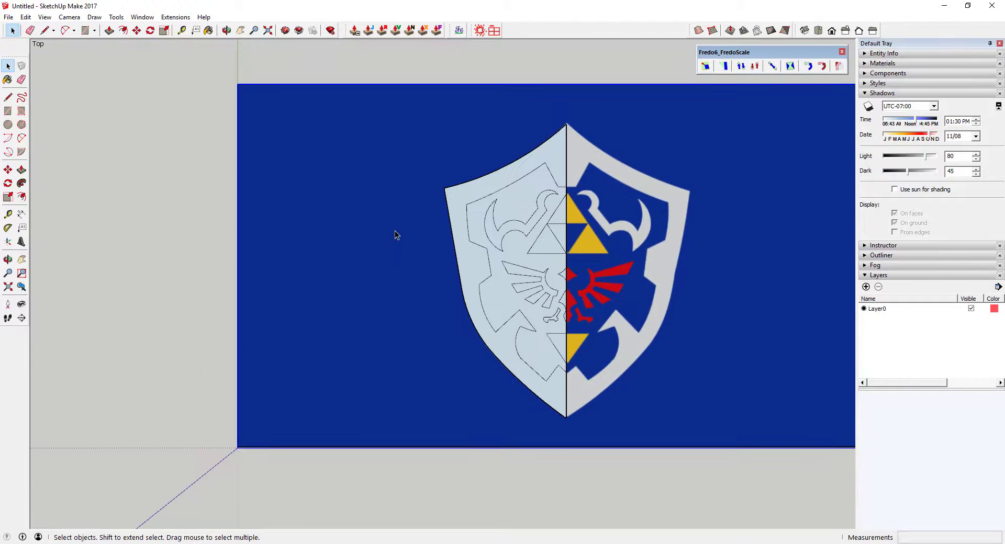
right_click(395, 233)
left_click(415, 261)
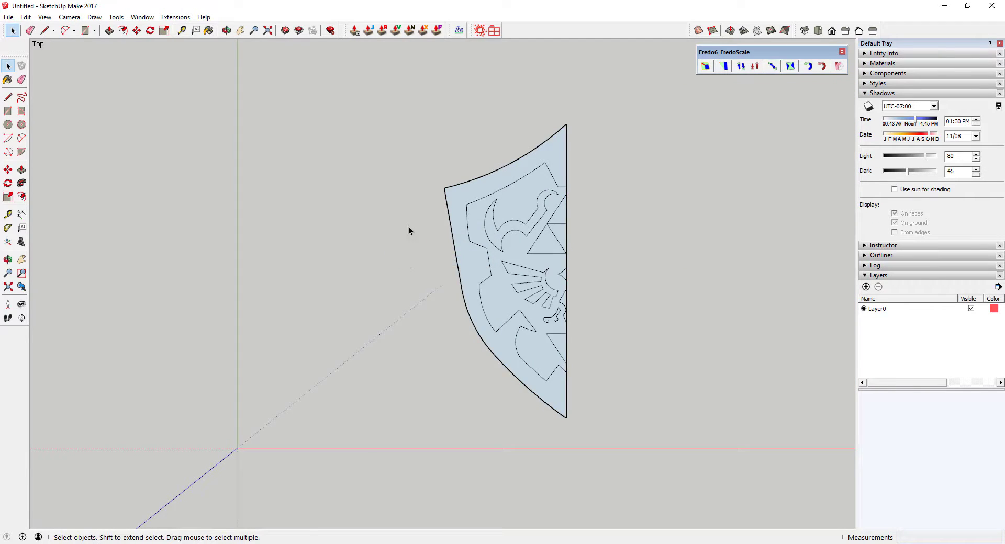
scroll(551, 264, "down", 2)
scroll(464, 262, "up", 1)
key("ctrl+z")
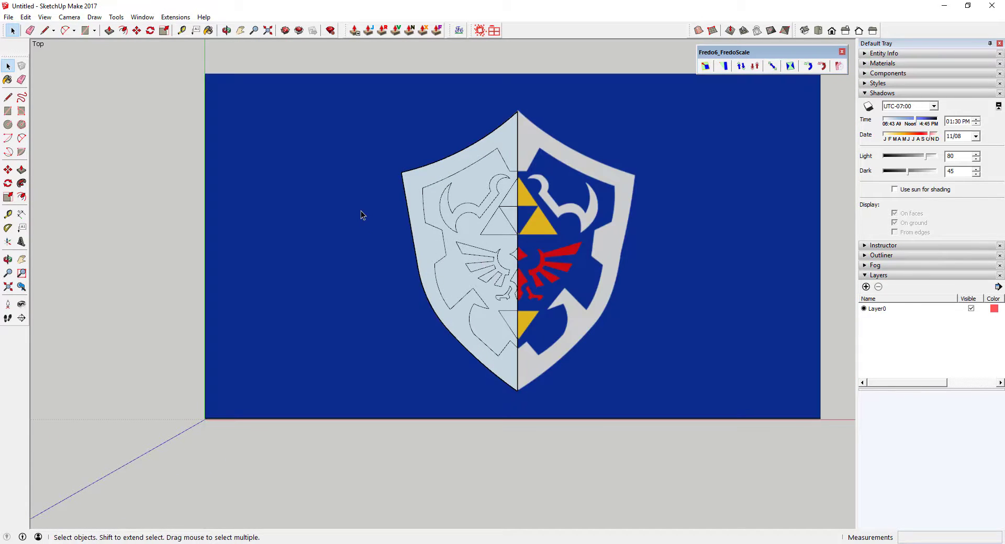
- Hide the blue reference image behind the traced left half of the shield
right_click(361, 215)
left_click(388, 243)
scroll(443, 302, "down", 1)
scroll(424, 314, "down", 1)
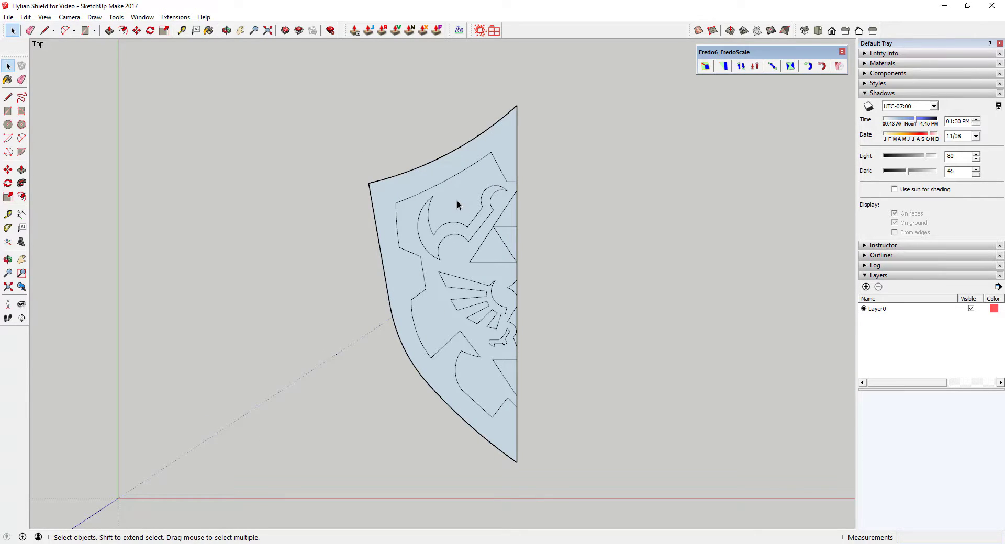
- Turn all the traced faces and edges of the shield's left half into a component named "Sh"
left_click_drag(325, 76, 584, 487)
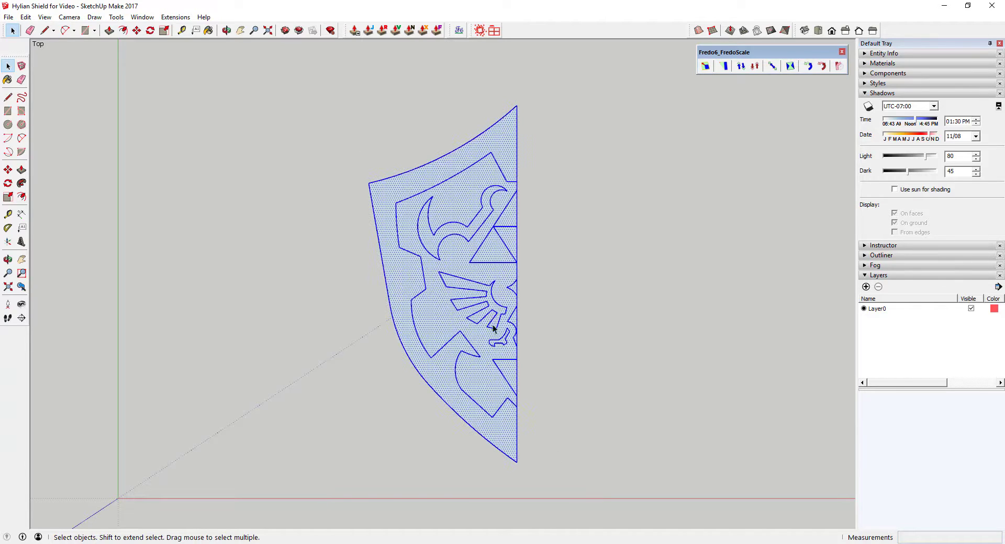
right_click(469, 202)
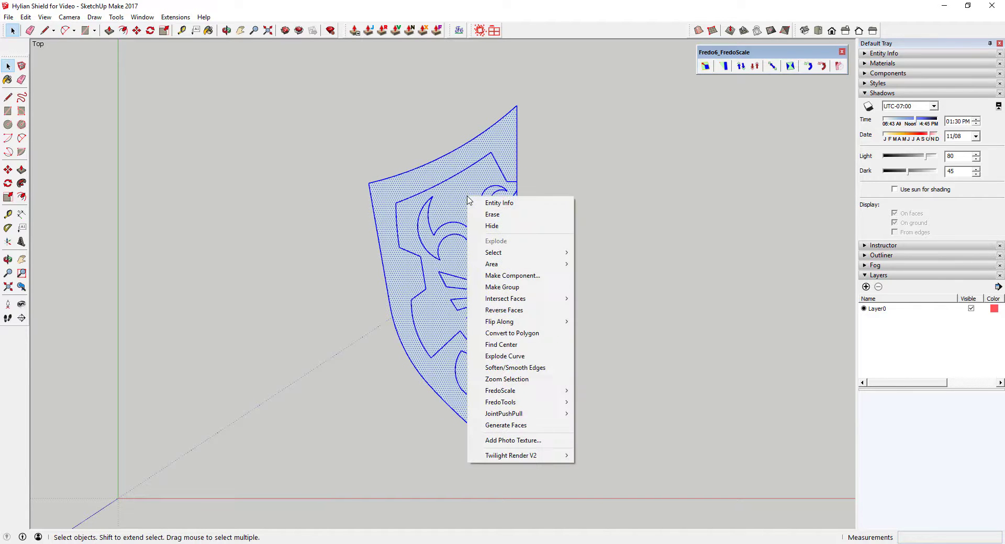
left_click(528, 280)
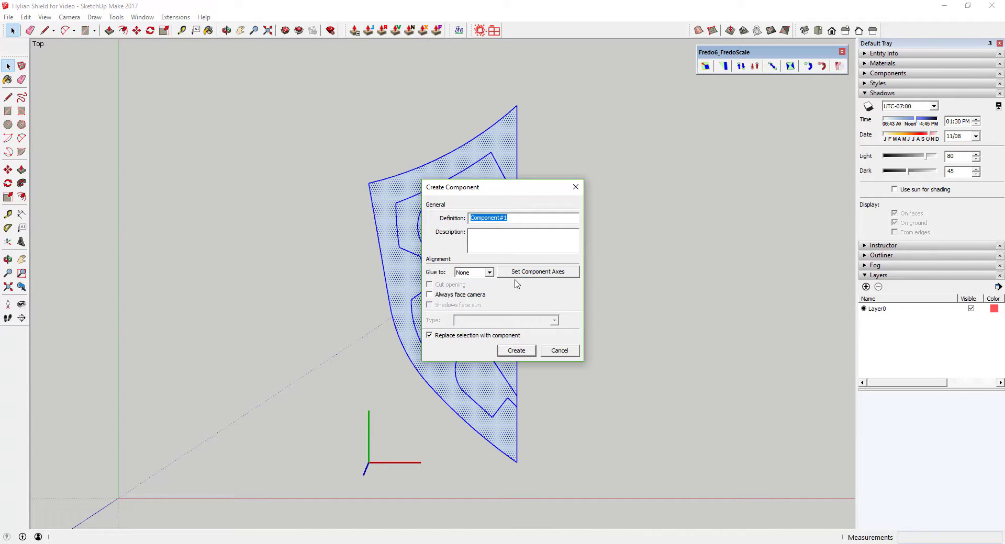
type("Shield Hal")
key("Return")
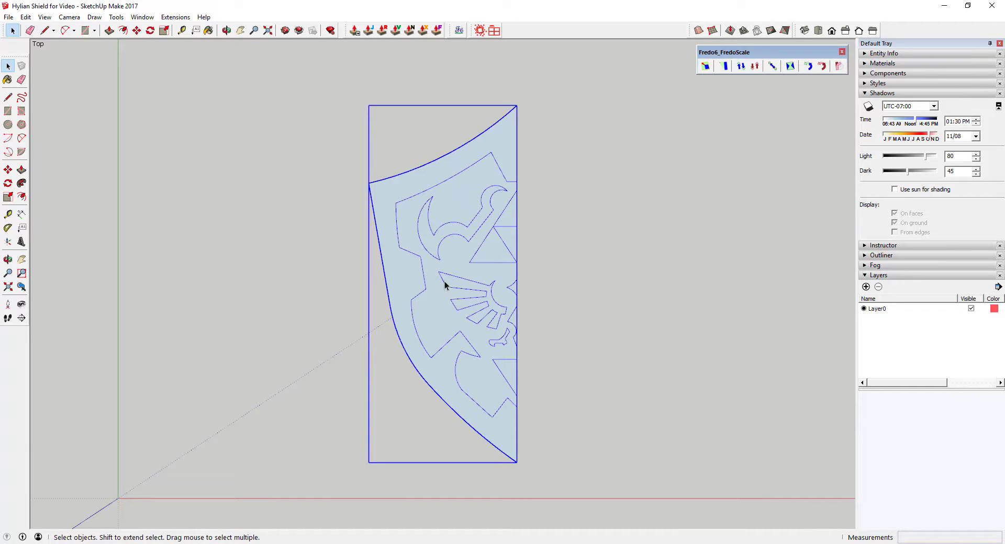
- Copy the half-shield component horizontally about 5' 4 7/16" to the right of the original
scroll(443, 282, "down", 1)
key("m")
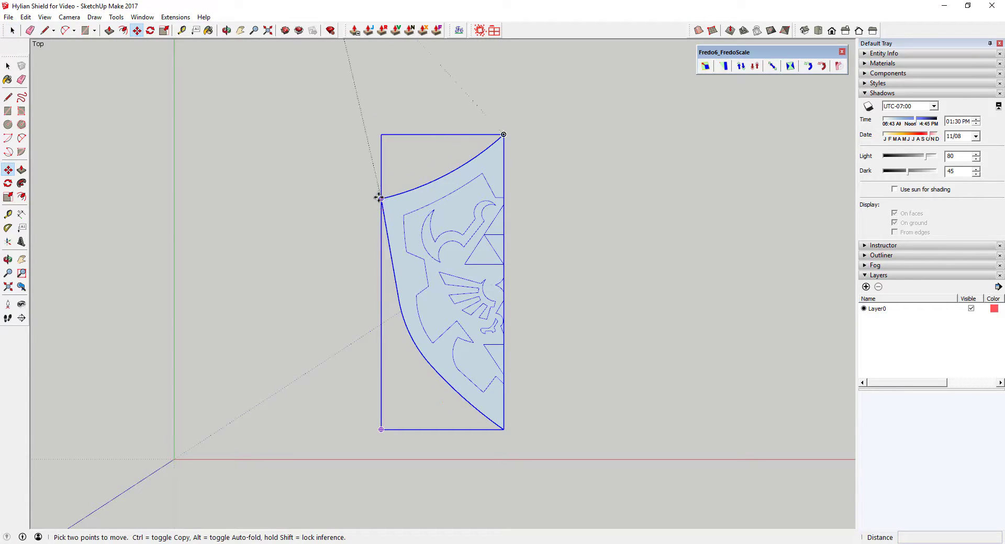
key("ctrl")
left_click(381, 199)
left_click(551, 198)
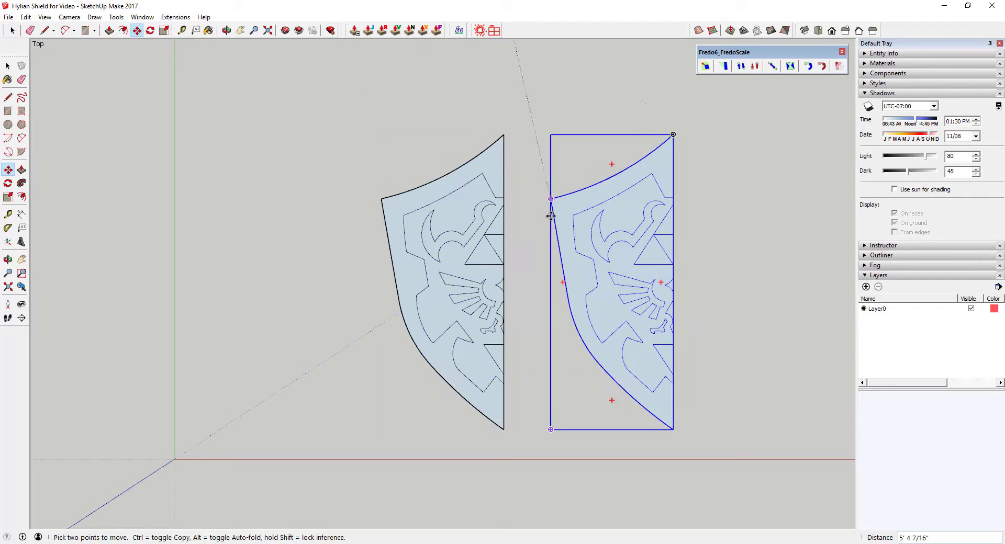
- Mirror the copied half horizontally and move its upper inner corner onto the original's tip to complete the shield
key("s")
left_click_drag(549, 284, 673, 284, "ctrl")
key("space")
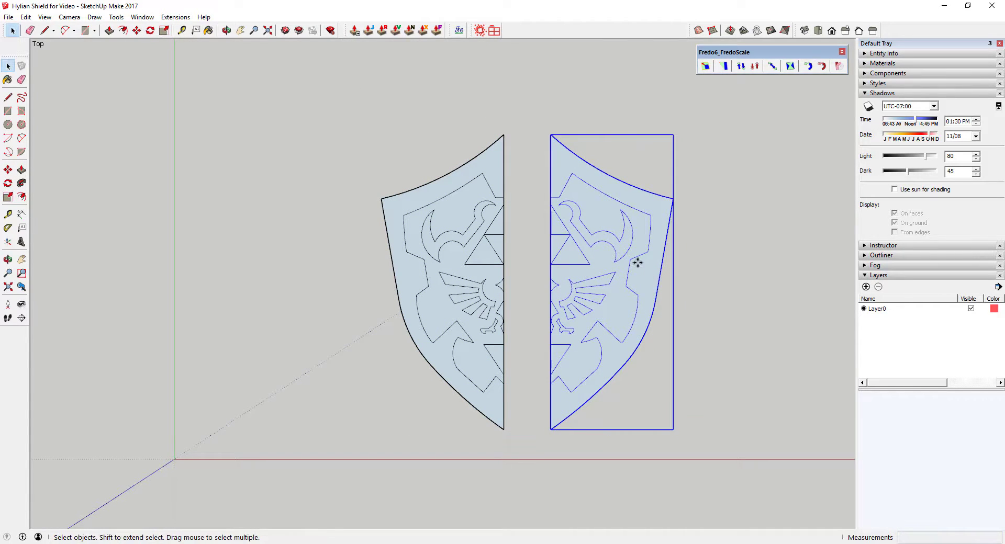
key("m")
left_click(551, 135)
left_click(504, 135)
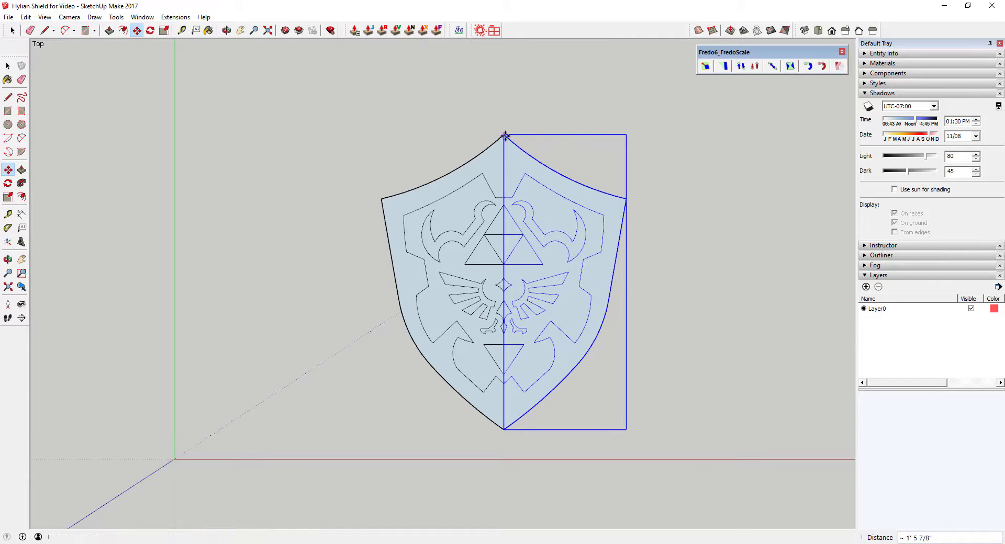
key("space")
middle_click_drag(637, 317, 507, 352)
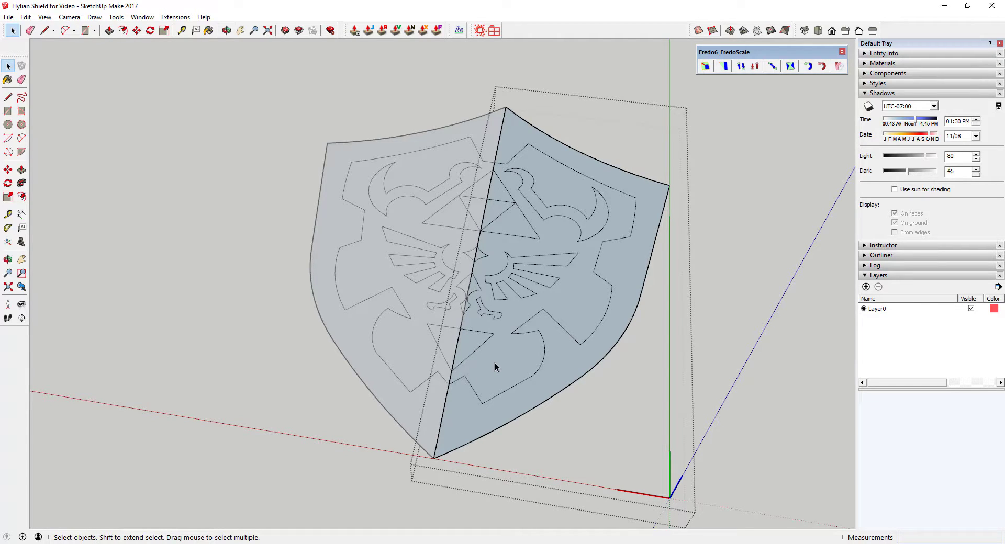
key("p")
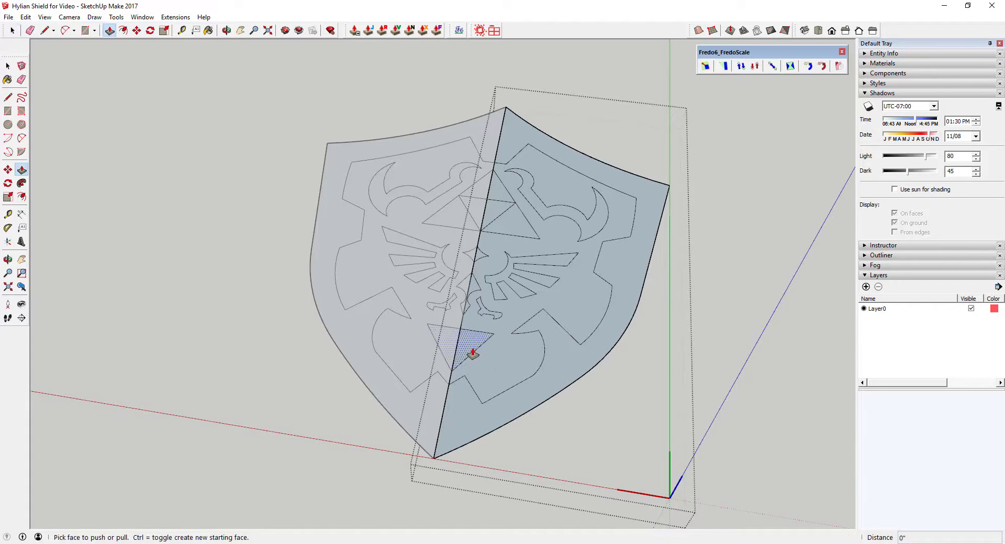
left_click(472, 352)
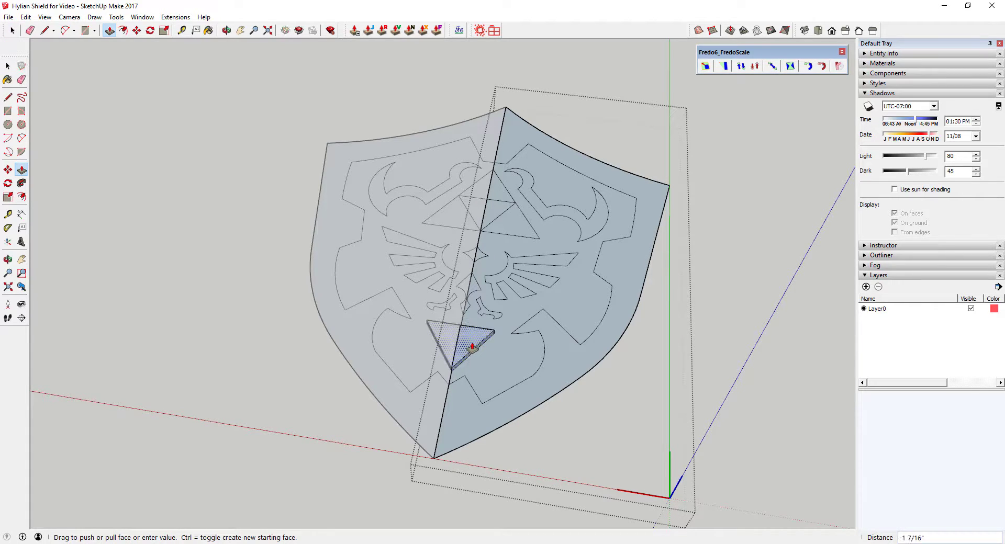
key("space")
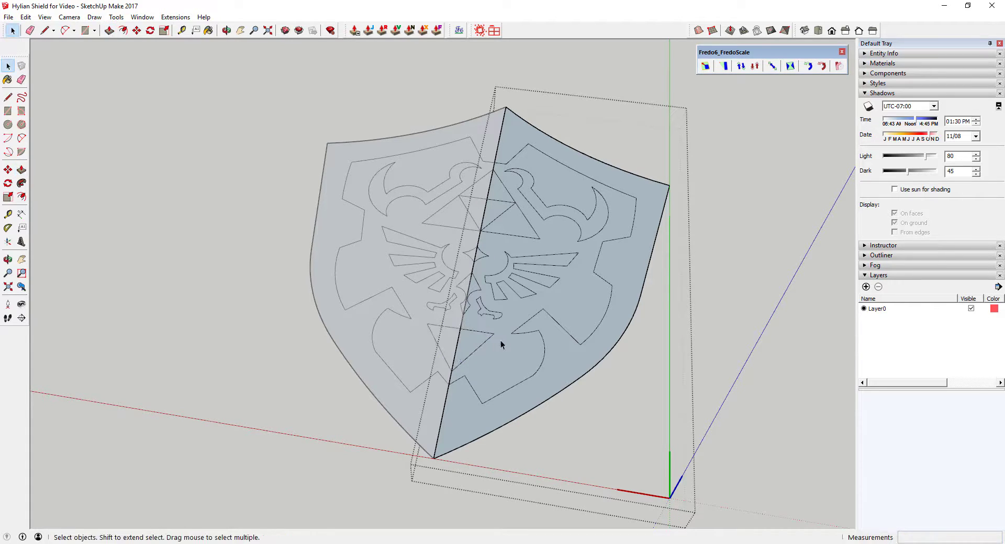
- Try extruding the shield's outer border face 2", and undo the extrusion
key("p")
left_click(516, 157)
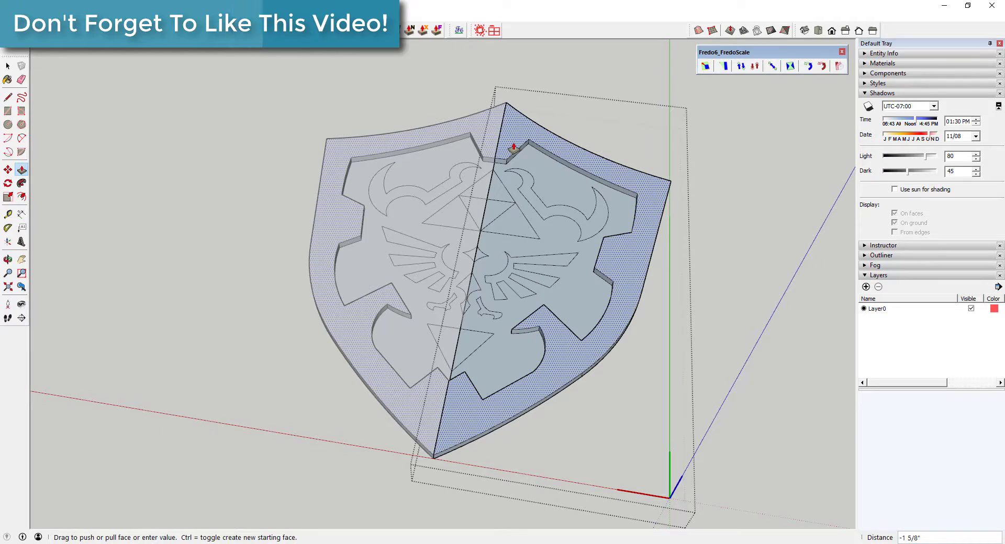
left_click(514, 148)
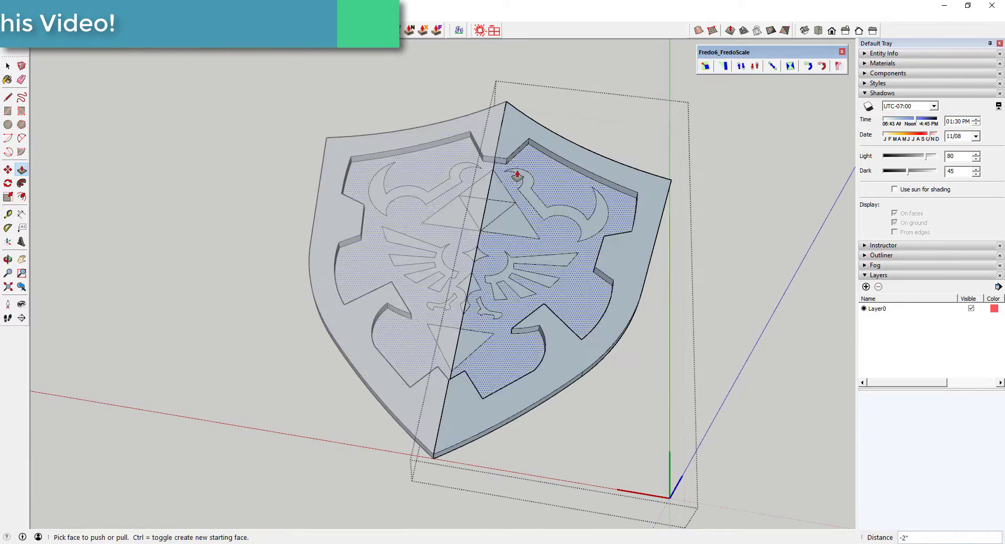
key("space")
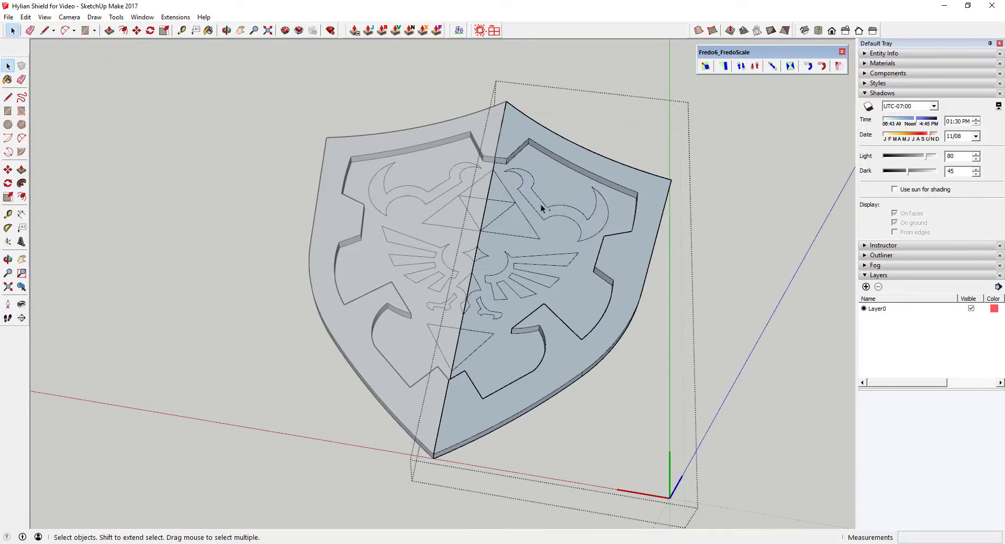
key("ctrl+z")
- Reverse the orientation of all faces inside the half-shield component
left_click_drag(403, 78, 690, 529)
triple_click(511, 294)
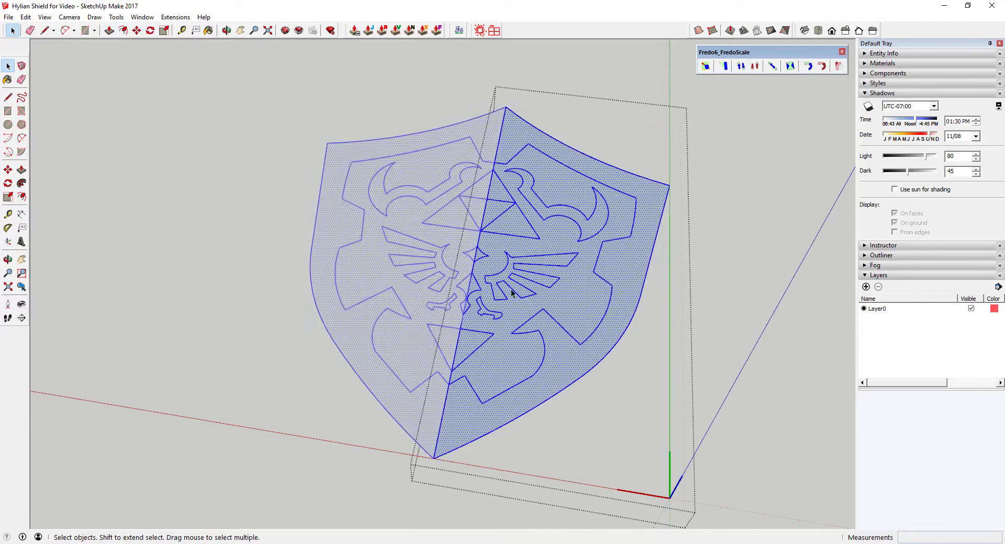
right_click(512, 270)
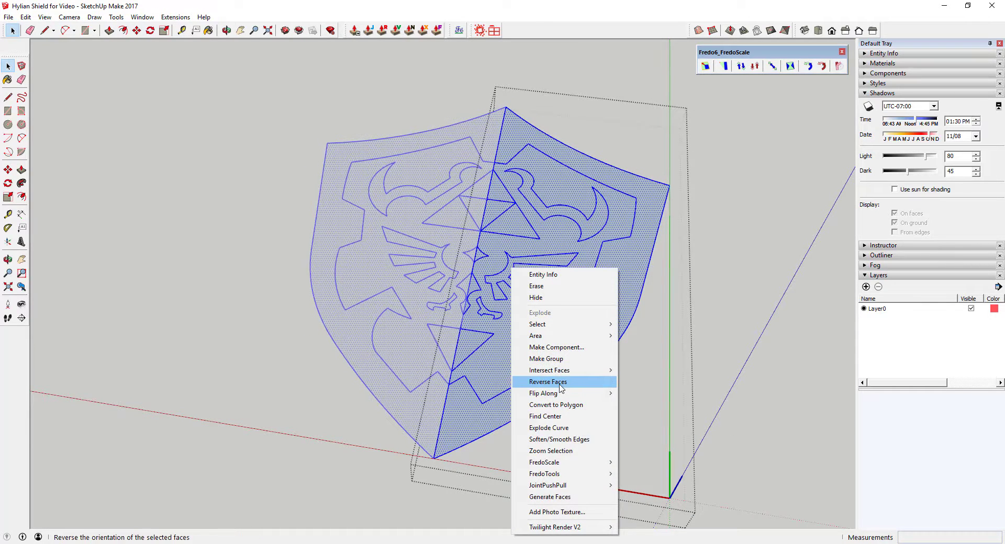
left_click(540, 385)
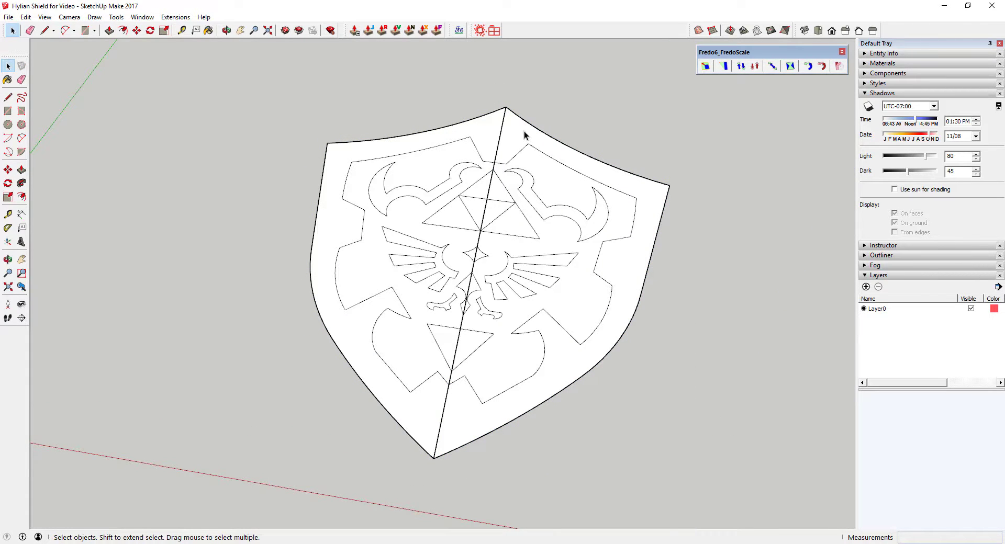
- Extrude the outer border face inside the half-shield component outward by 2"
triple_click(525, 135)
key("p")
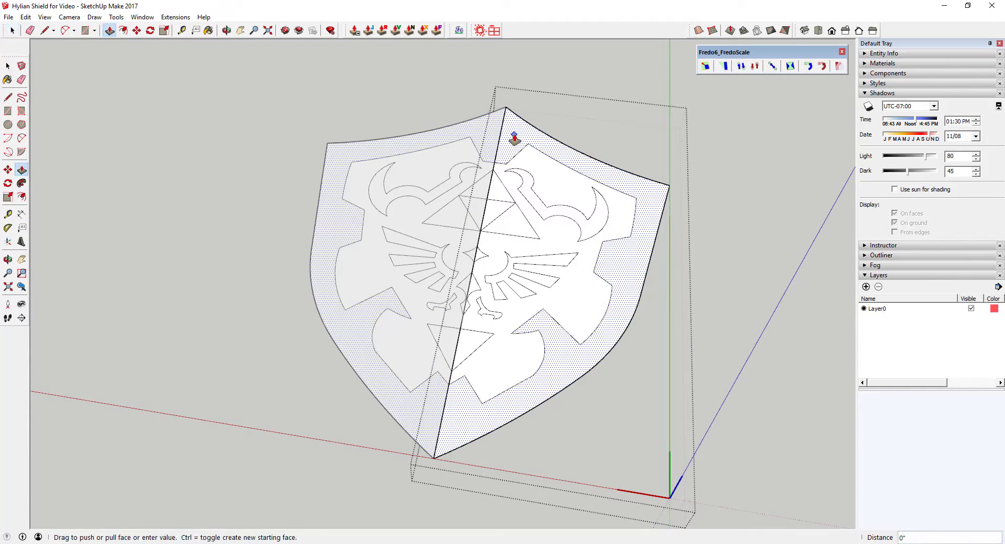
left_click(512, 134)
key("Return")
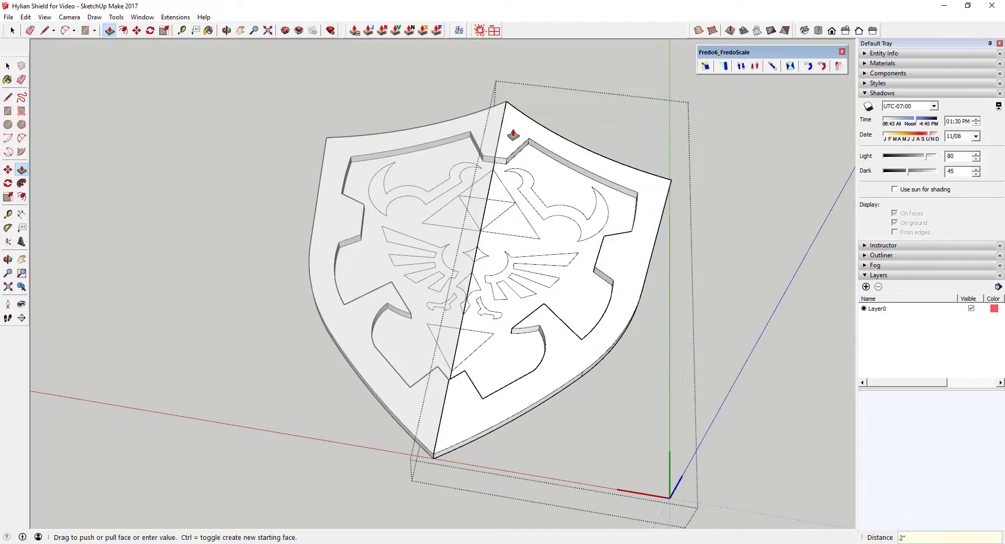
- Extrude the horn ornament, Triforce, bird emblem and lower triangle faces by the same 2" as the border
double_click(498, 196)
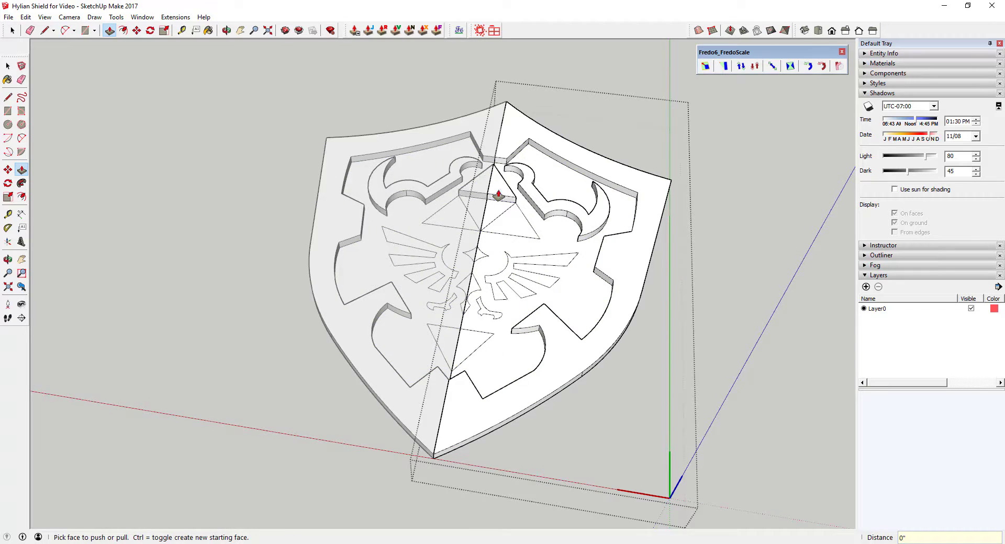
double_click(514, 229)
double_click(551, 263)
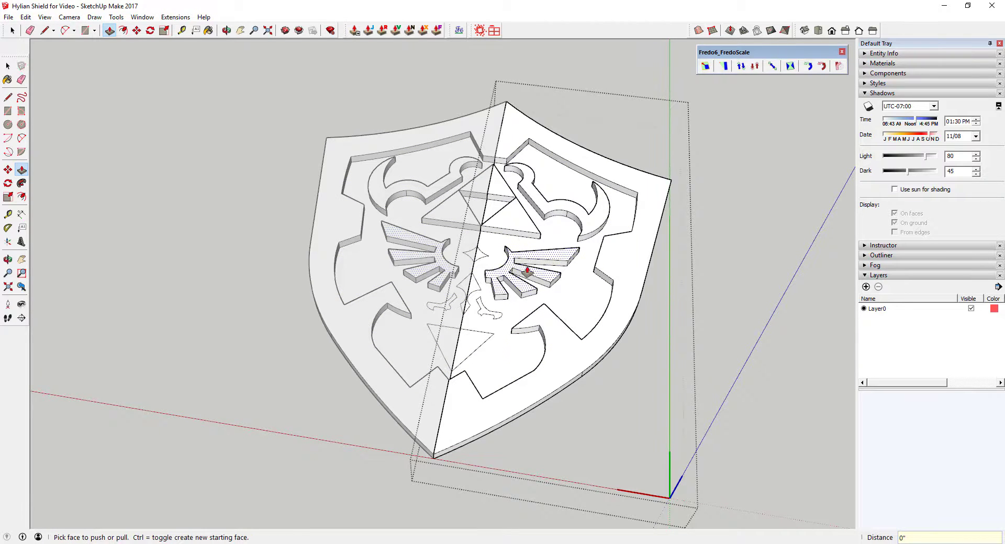
double_click(475, 291)
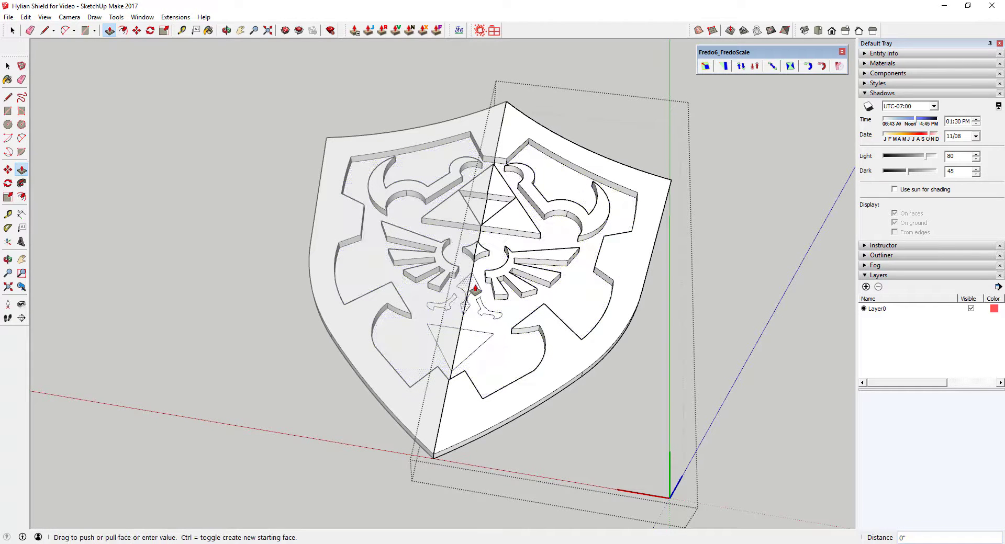
double_click(488, 316)
double_click(472, 346)
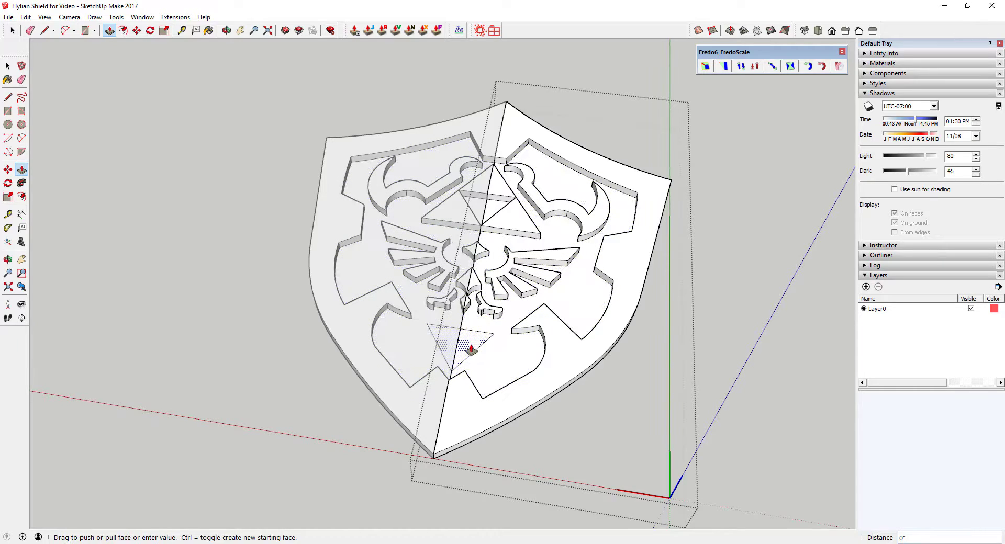
double_click(540, 329)
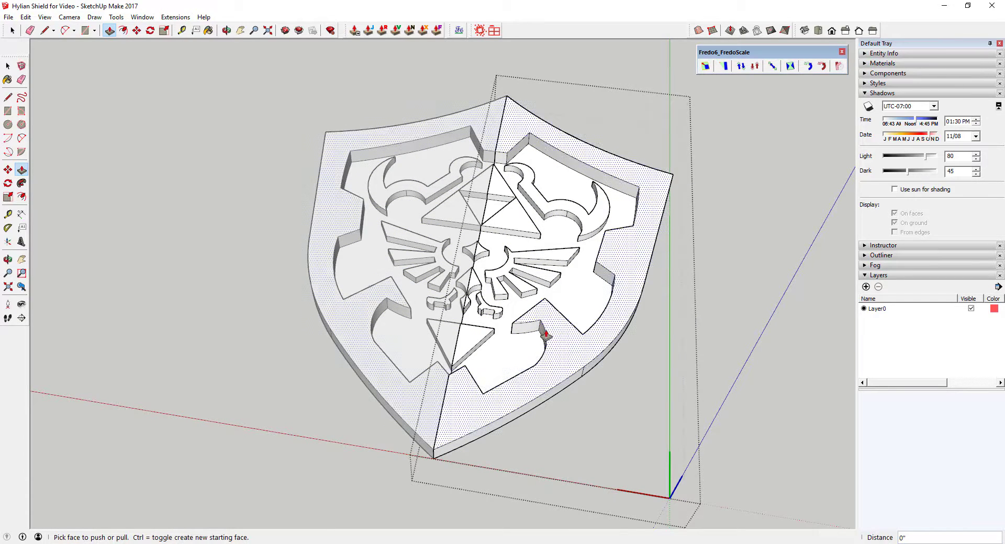
key("ctrl+z")
key("space")
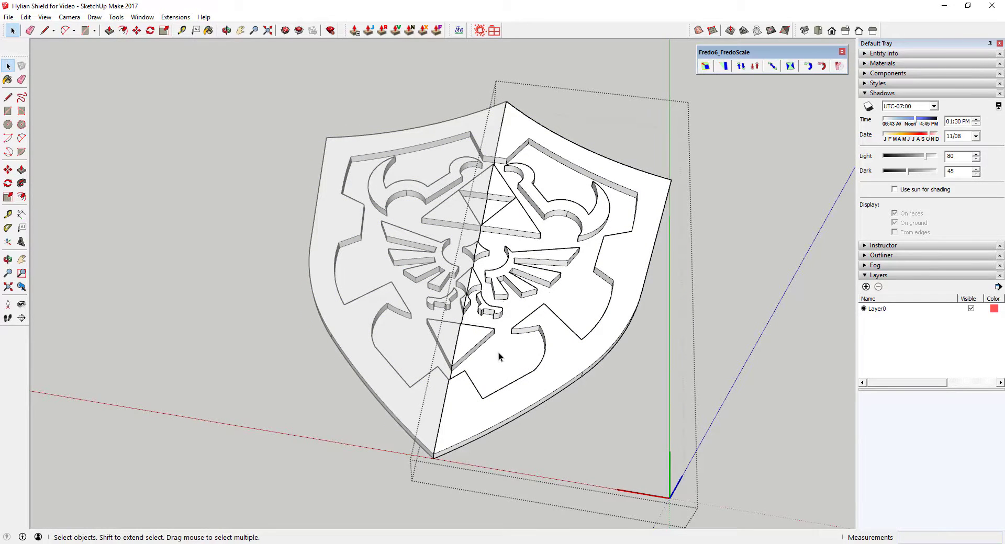
middle_click_drag(499, 357, 486, 406)
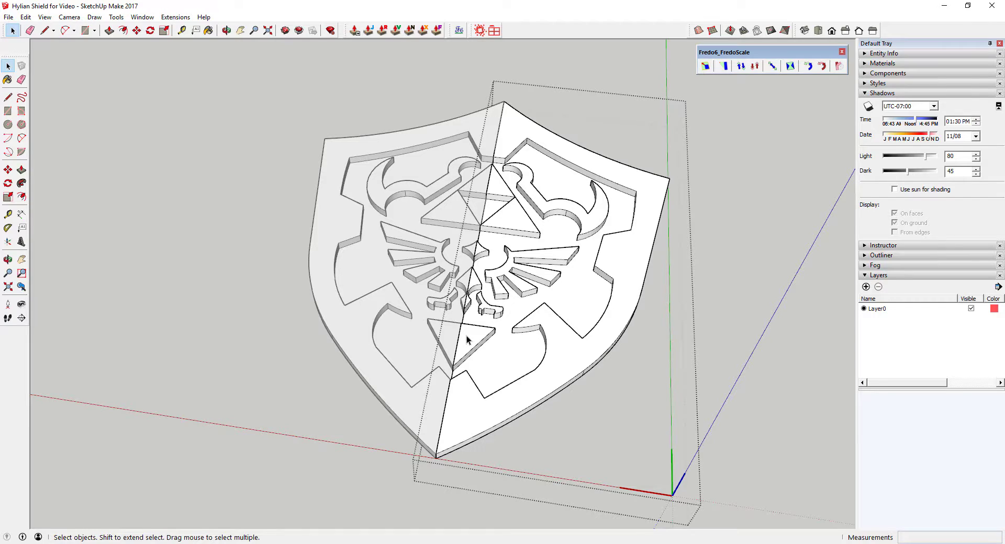
- Undo the extrusions of the border, horn ornament, Triforce, bird emblem and lower triangle back to the flat shield faces
key("ctrl+z")
key("ctrl+z")
key("ctrl+z")
key("ctrl+z")
key("ctrl+z")
key("ctrl+z")
key("ctrl+z")
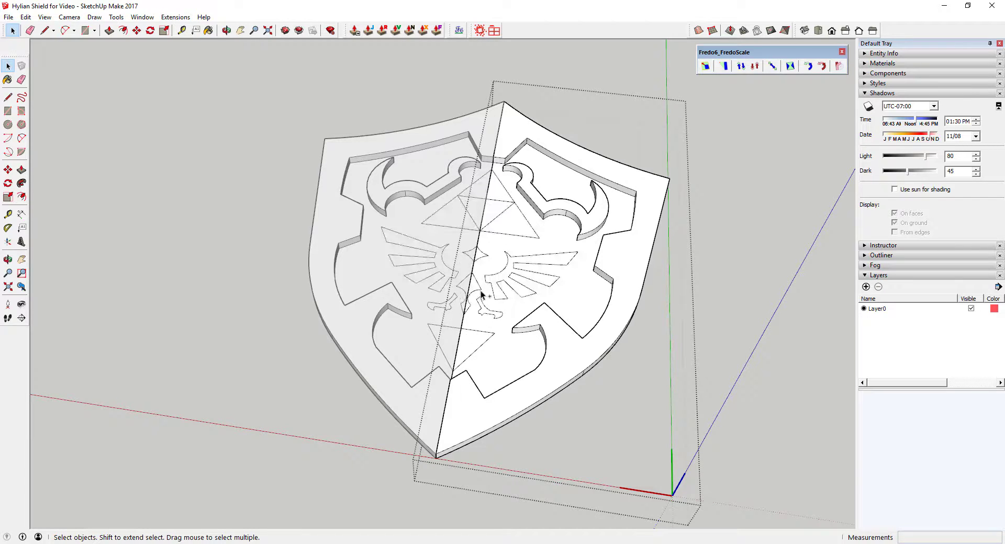
key("ctrl+z")
key("ctrl+z")
key("ctrl+z")
- Hide the centre seam edges inside the half-shield component with the Eraser, and leave the component
key("e")
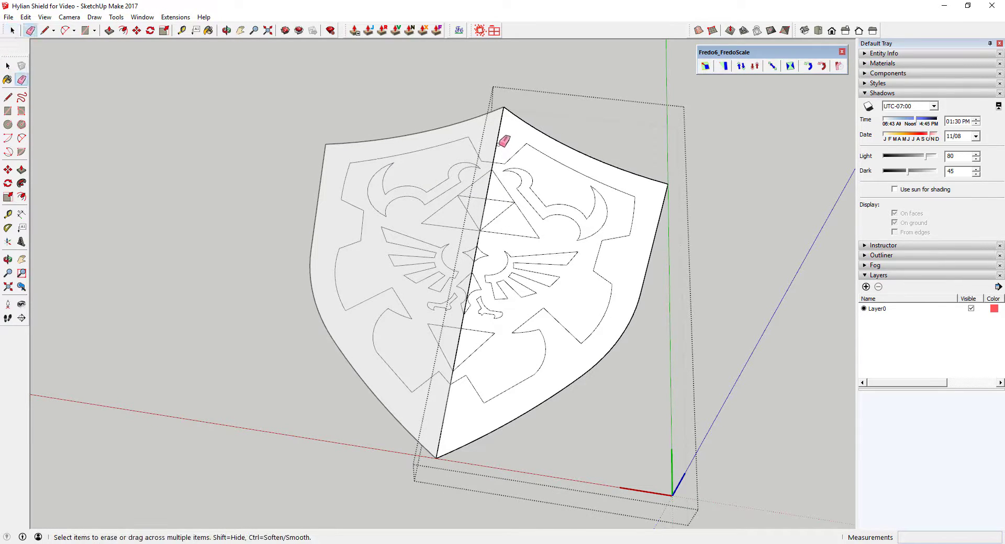
left_click_drag(492, 166, 448, 404)
key("space")
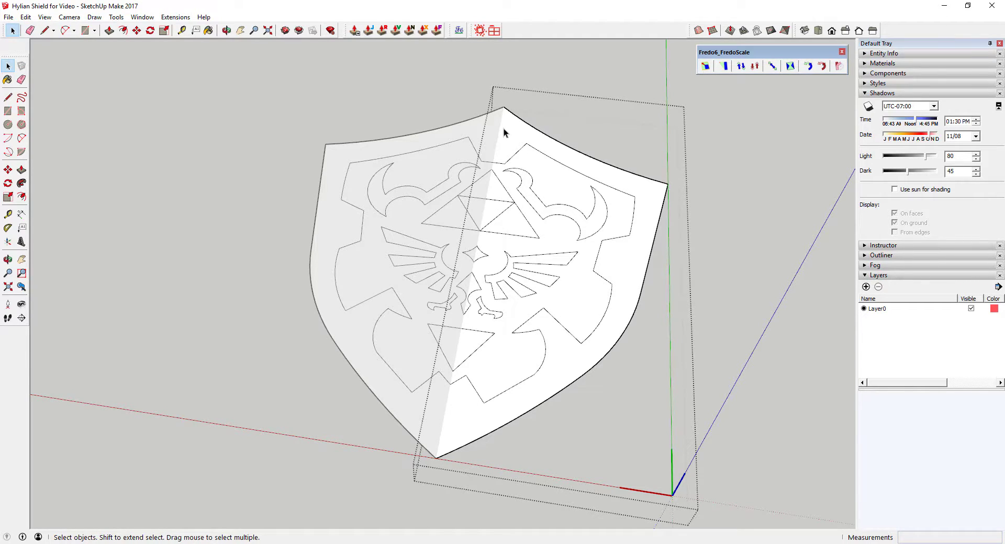
scroll(477, 224, "up", 5)
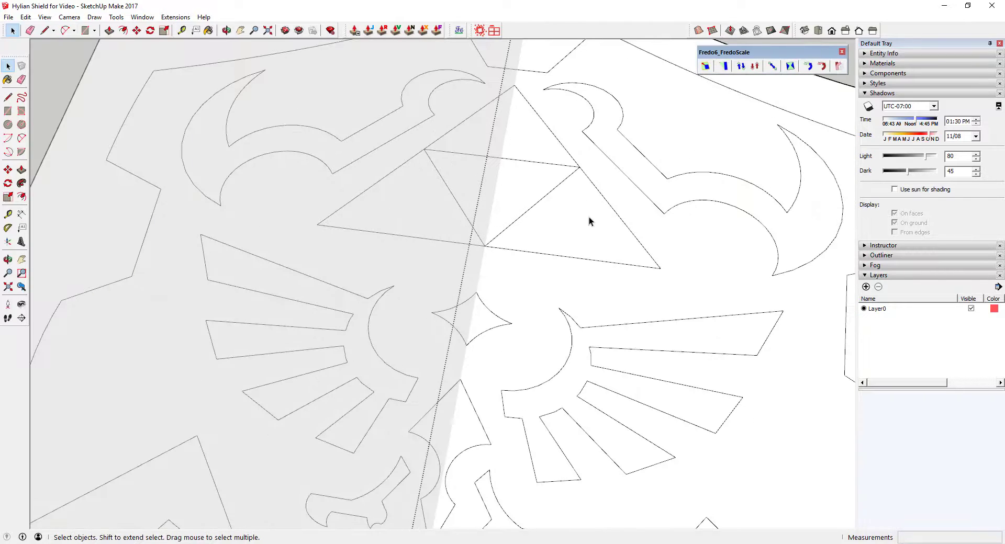
scroll(469, 206, "down", 5)
left_click(690, 128)
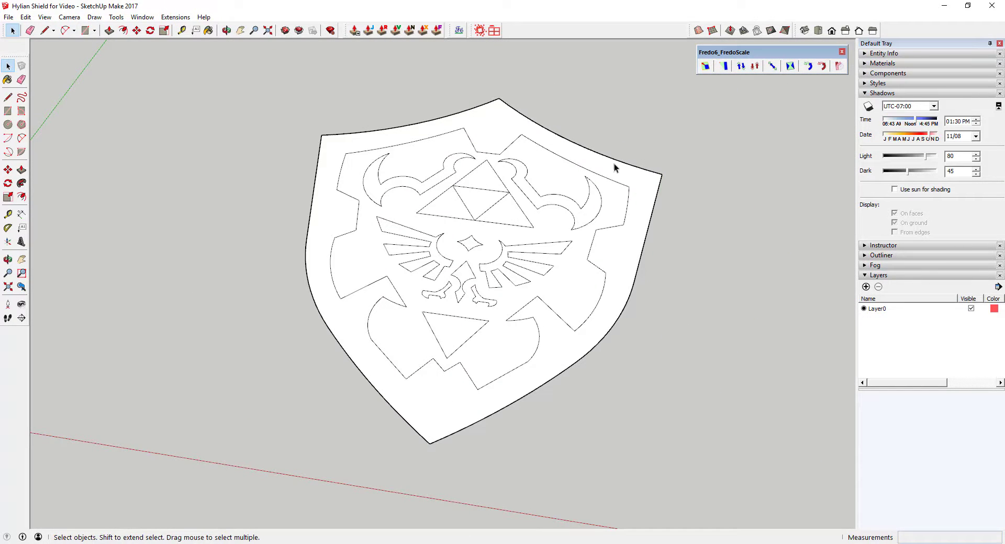
- Extrude the outer border face inside the right half-shield component outward by 2"
double_click(476, 331)
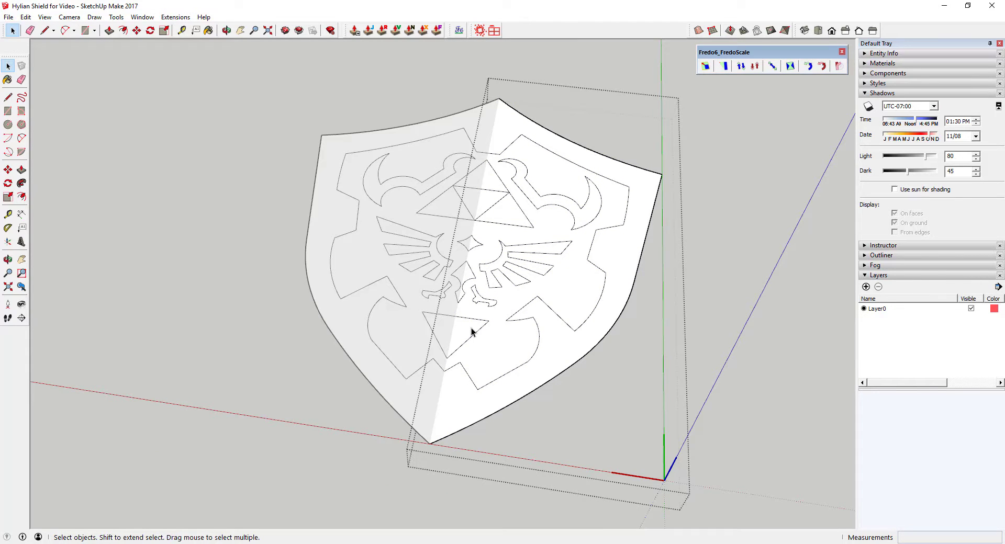
key("p")
left_click_drag(451, 408, 452, 402)
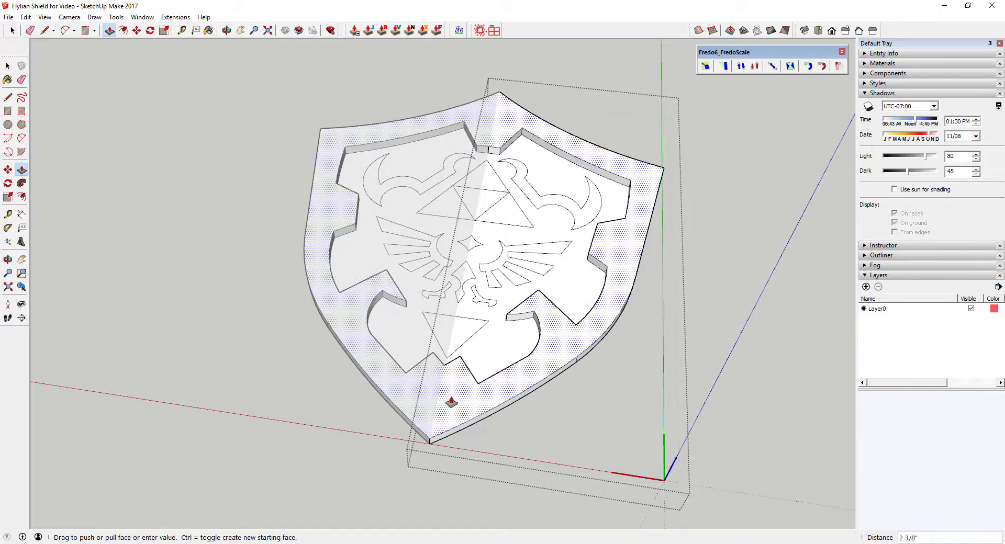
key("Return")
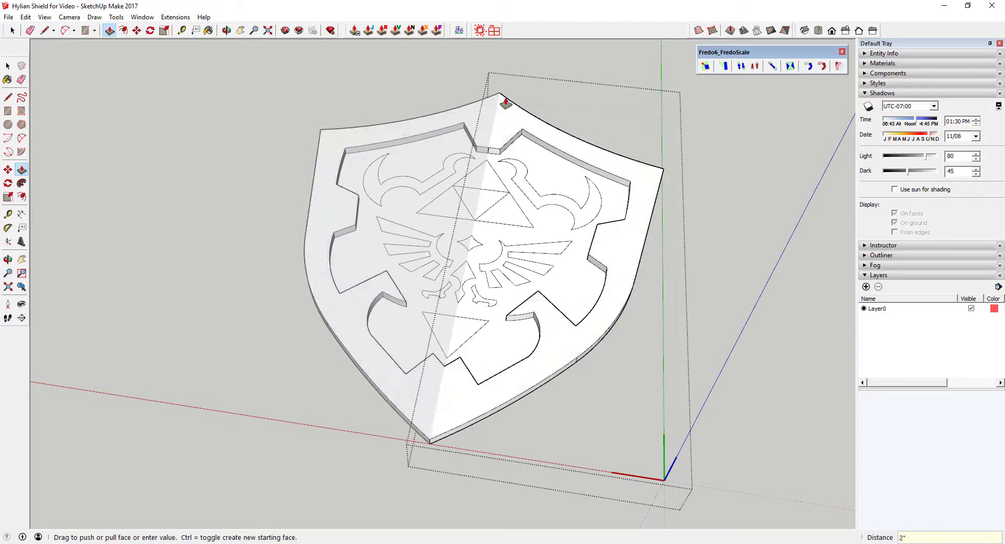
- Extrude the Triforce, bird emblem, lower triangle and horn ornament faces by the same 2" as the border
double_click(490, 181)
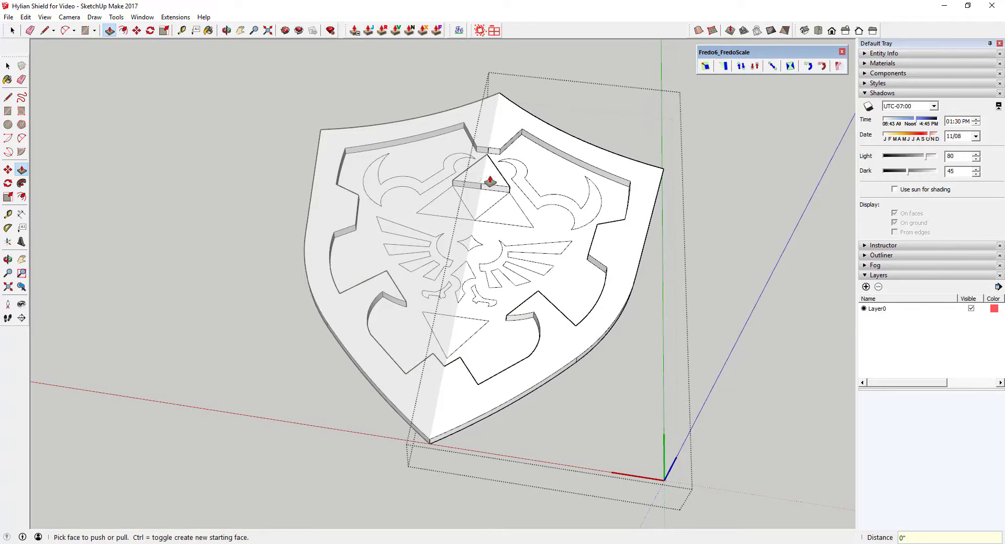
double_click(509, 212)
double_click(471, 242)
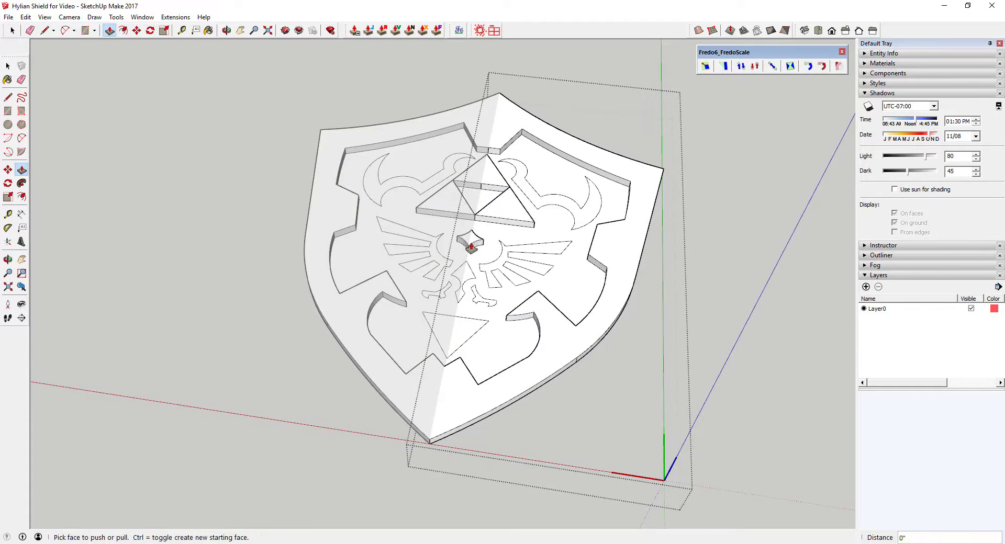
double_click(467, 277)
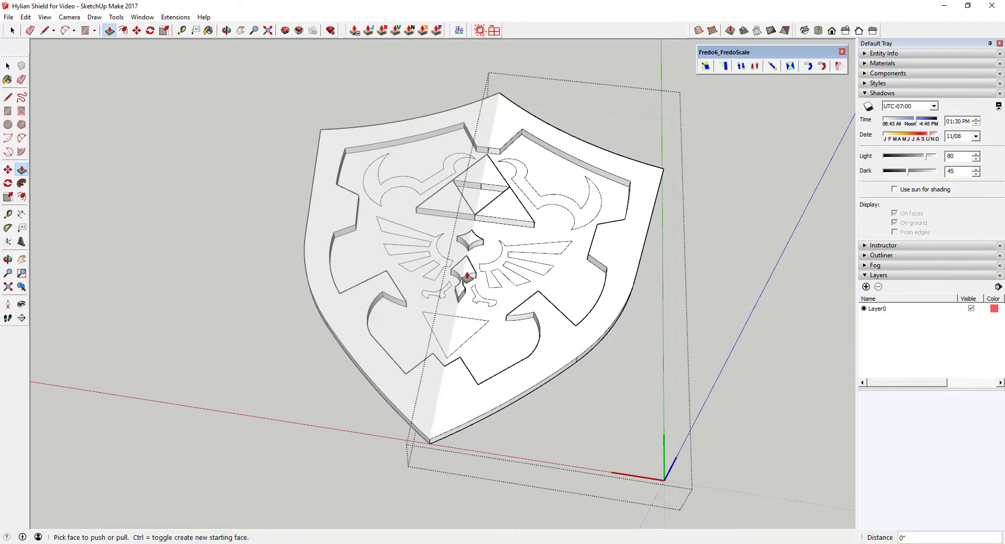
double_click(493, 271)
double_click(485, 300)
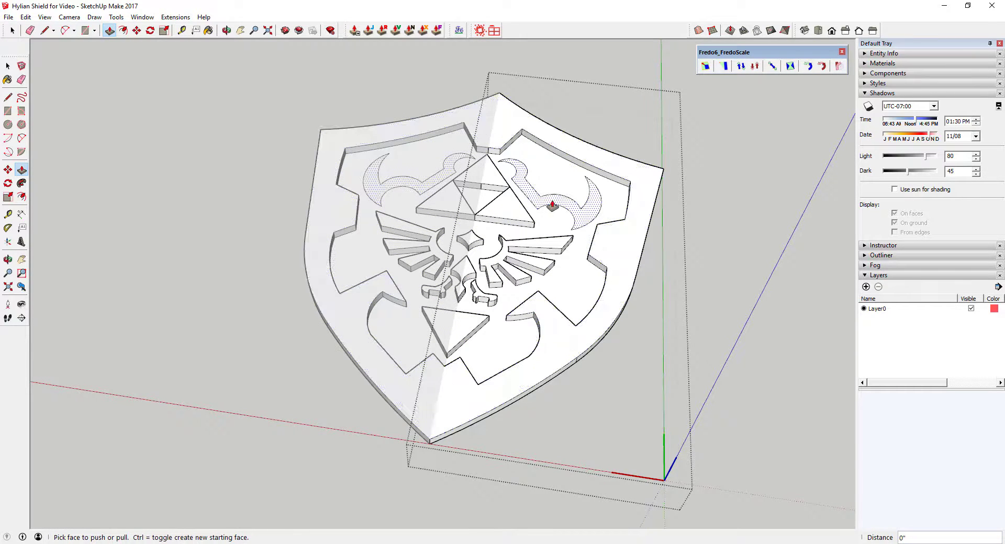
double_click(555, 216)
- Hide the remaining vertical seam edges on the extruded side walls with the Eraser, and leave the component
key("space")
scroll(479, 186, "up", 3)
key("e")
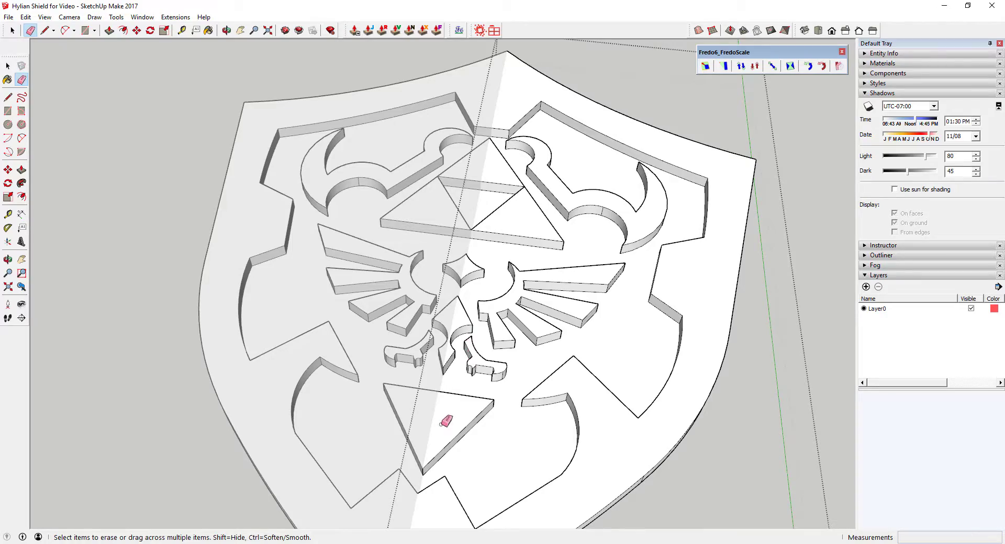
mouse_move(473, 443)
middle_mouse_down()
mouse_move(372, 431)
mouse_move(444, 265)
mouse_move(209, 318)
mouse_move(244, 133)
middle_mouse_up()
scroll(244, 133, "up", 2)
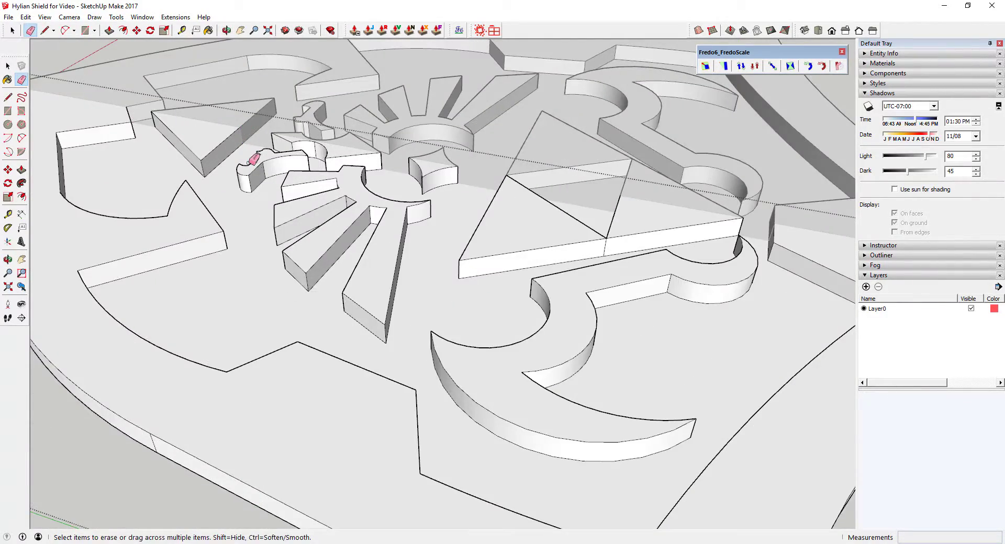
mouse_move(139, 176)
middle_mouse_down()
mouse_move(244, 230)
mouse_move(626, 220)
mouse_move(487, 316)
mouse_move(437, 273)
middle_mouse_up()
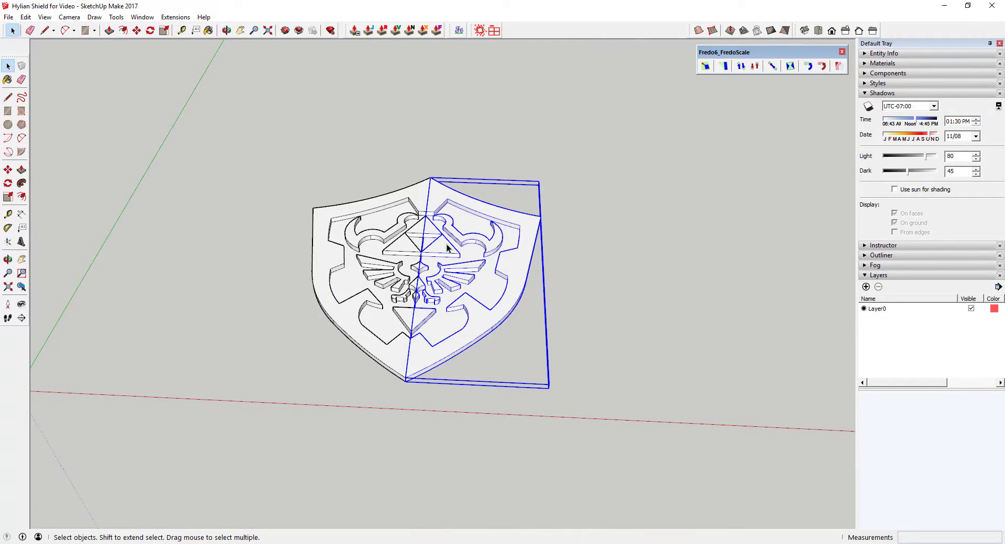
scroll(421, 235, "up", 5)
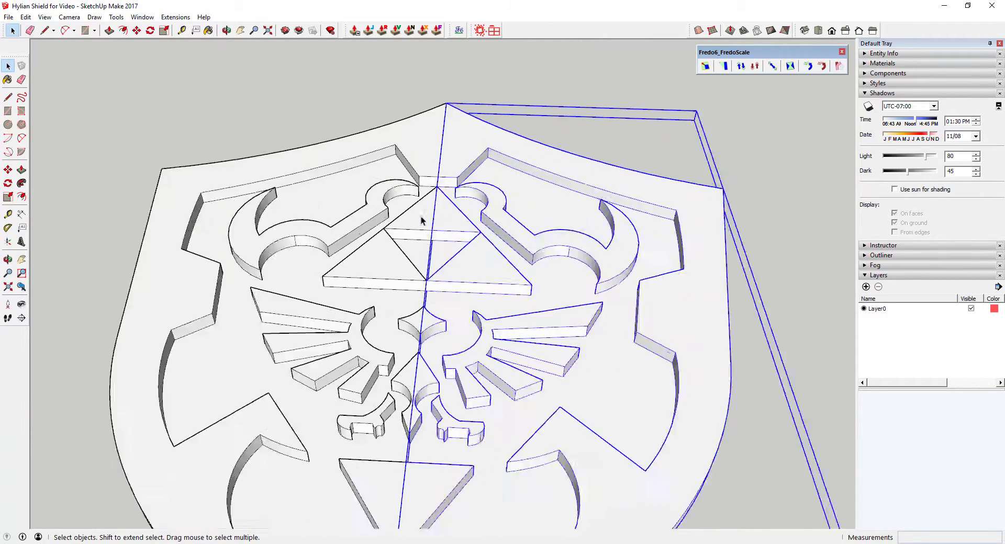
left_click(610, 108)
scroll(466, 190, "down", 3)
scroll(452, 197, "down", 1)
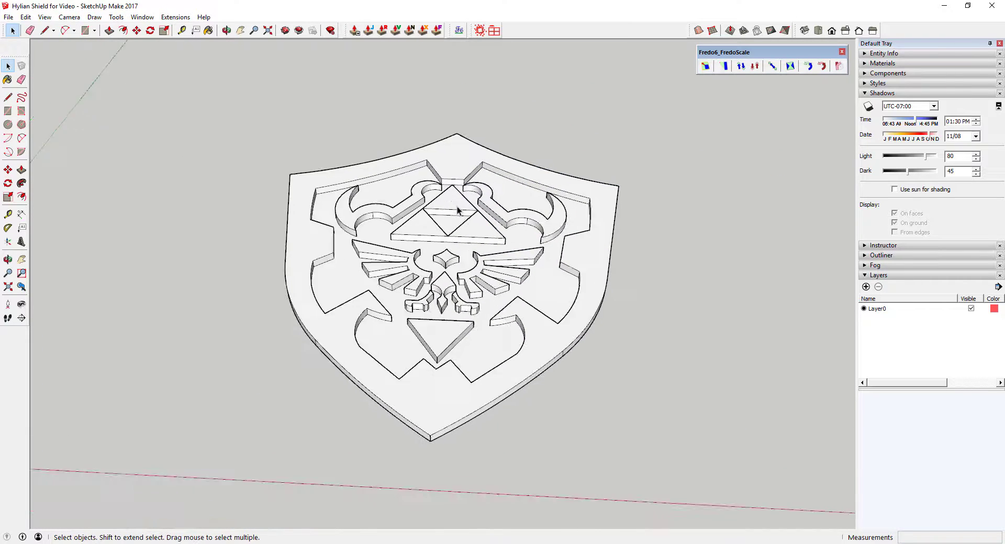
scroll(454, 199, "up", 2)
scroll(454, 201, "down", 2)
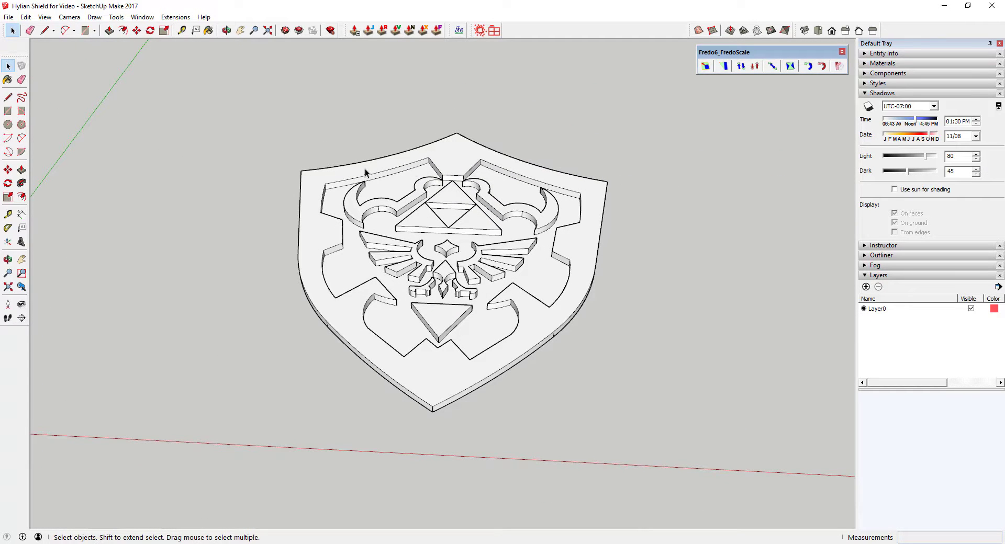
- Copy both shield halves from the shield's bottom tip and place the copy well behind the original
left_click_drag(246, 84, 676, 439)
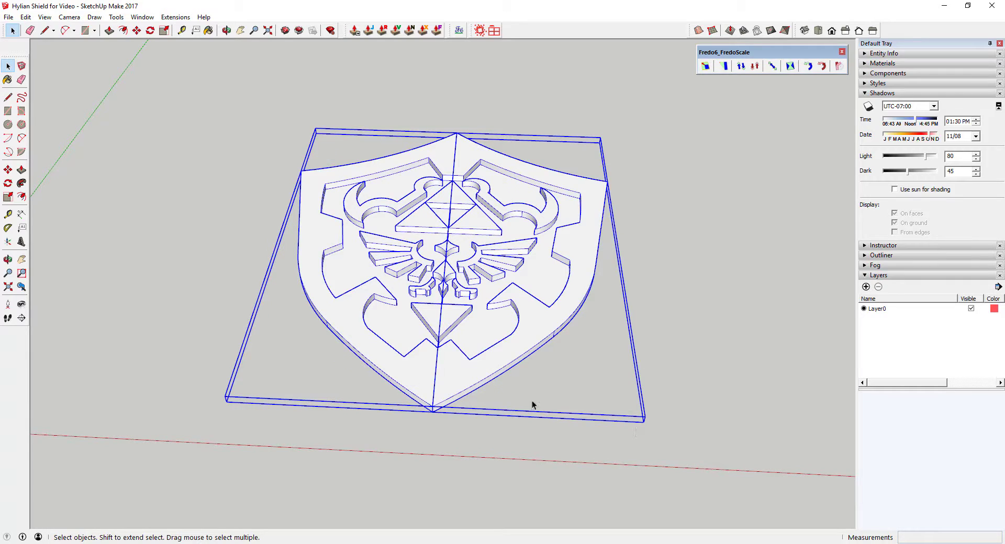
key("m")
scroll(469, 387, "down", 1)
scroll(459, 400, "down", 2)
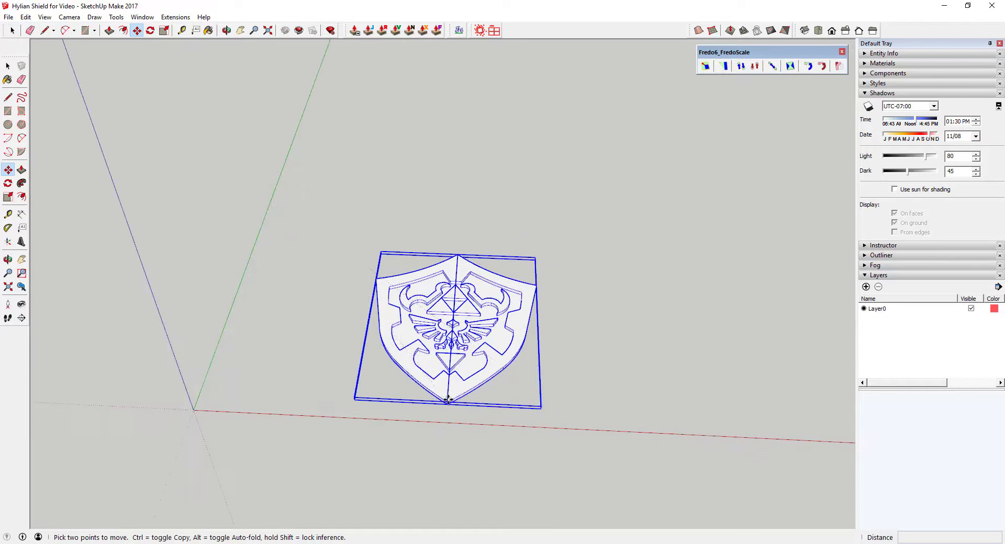
left_click(448, 403)
key("ctrl")
scroll(475, 139, "down", 4)
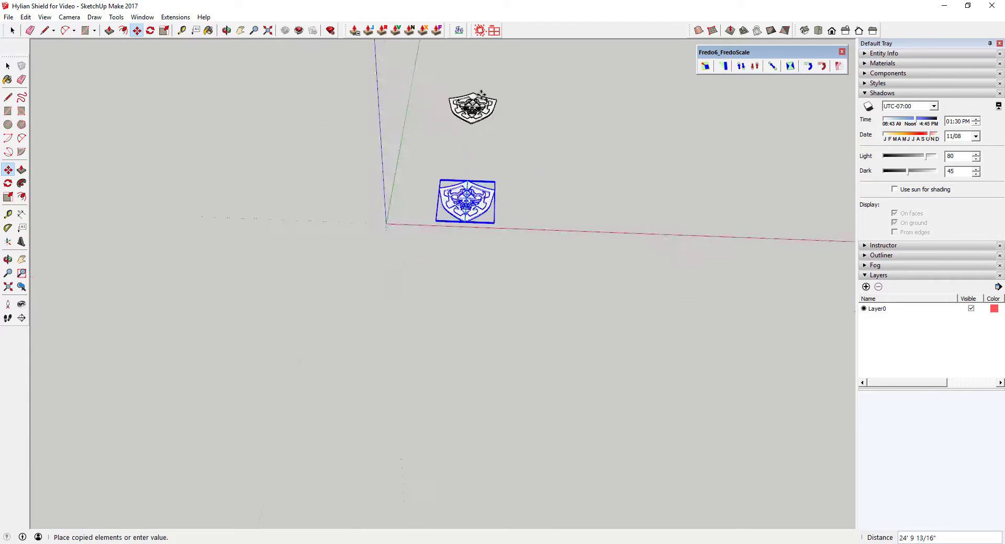
left_click(479, 54)
- Make both halves of the copied shield unique so they are independent of the original component
middle_click_drag(512, 144, 523, 366, "shift")
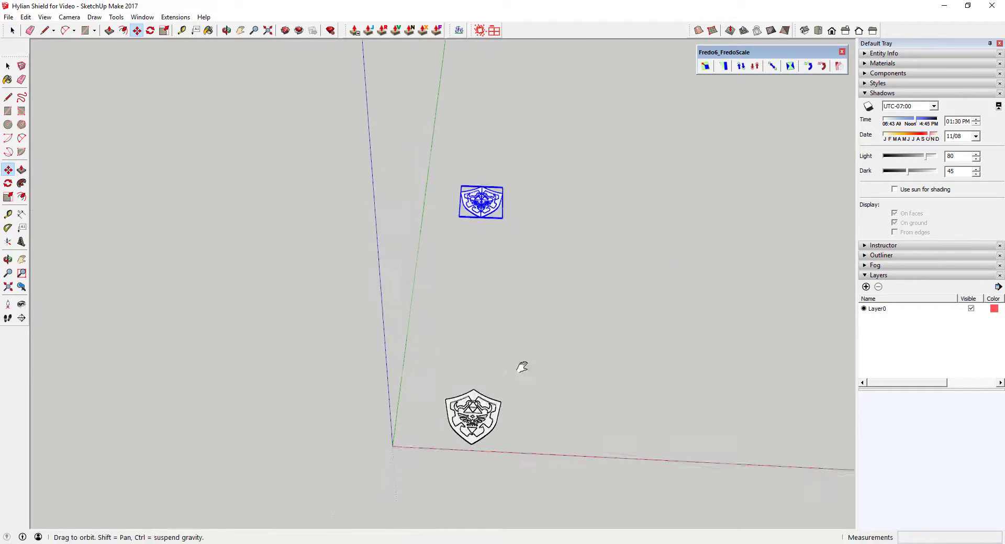
scroll(496, 205, "up", 5)
key("space")
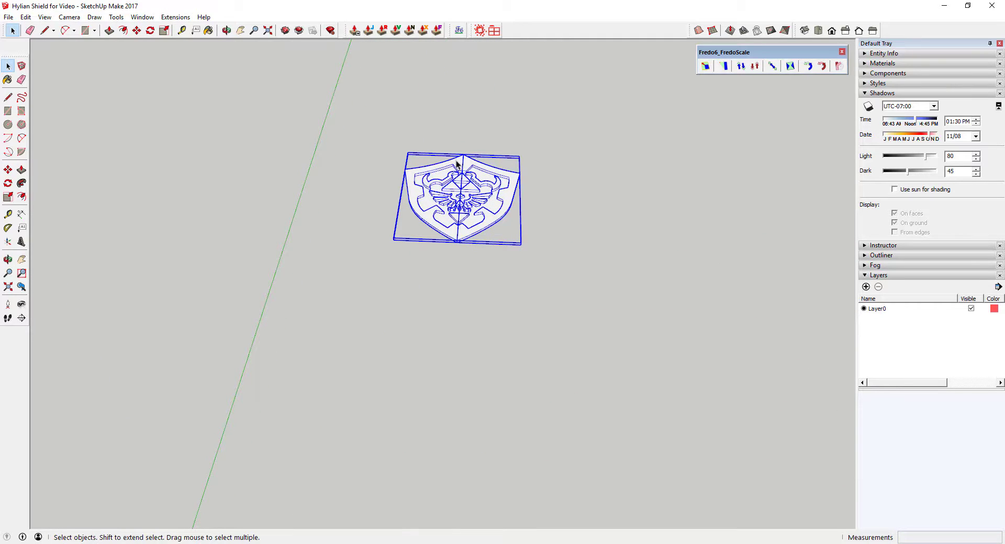
right_click(456, 163)
left_click(626, 305)
left_click(469, 164)
right_click(469, 164)
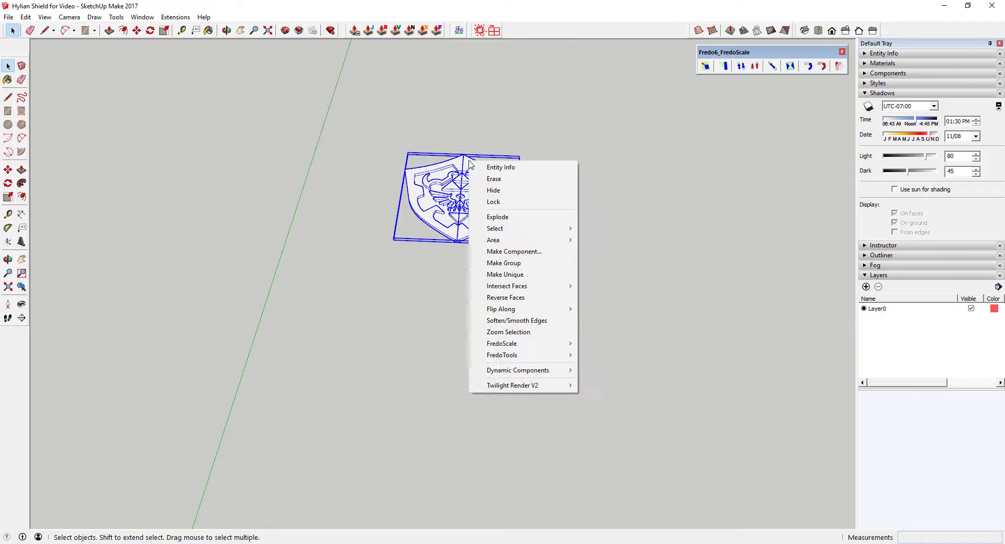
left_click(522, 275)
- Hide both halves of the copied shield, leaving only the original in the working area
middle_click_drag(532, 157, 511, 144)
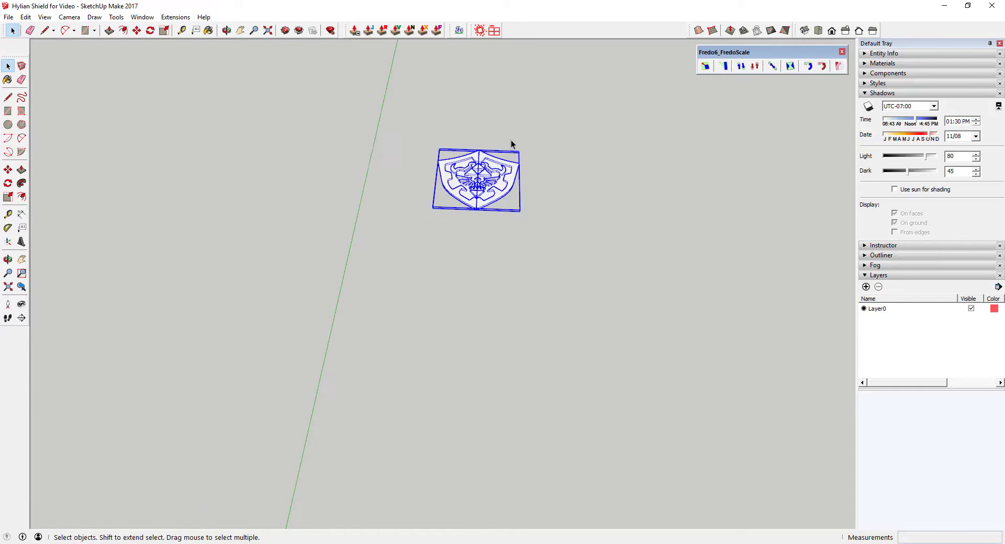
key("shift+z")
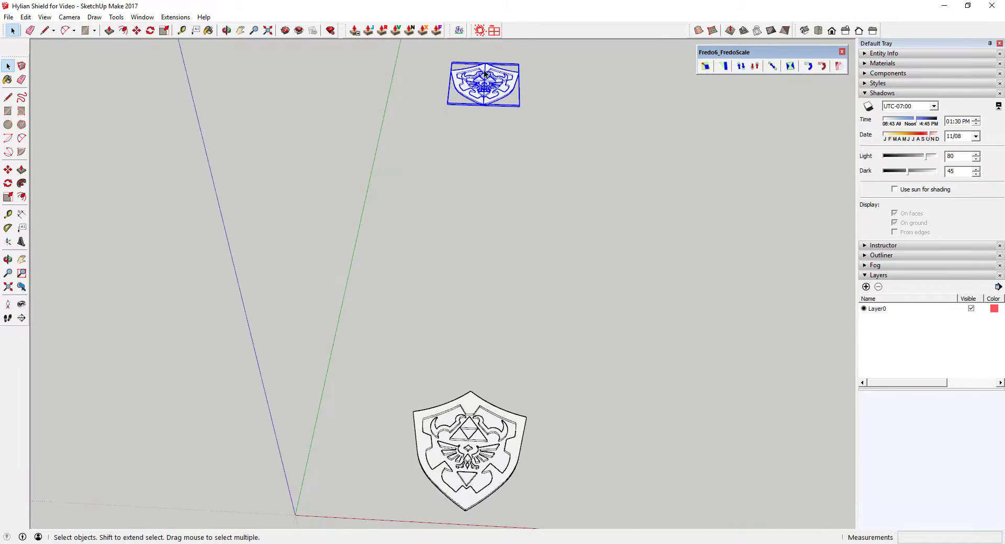
scroll(485, 121, "up", 5)
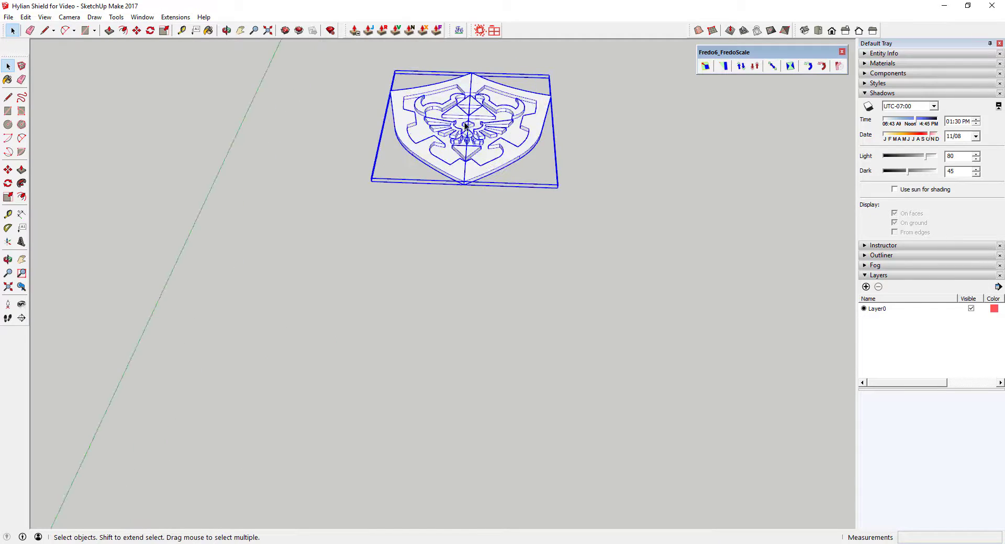
right_click(465, 126)
left_click(490, 152)
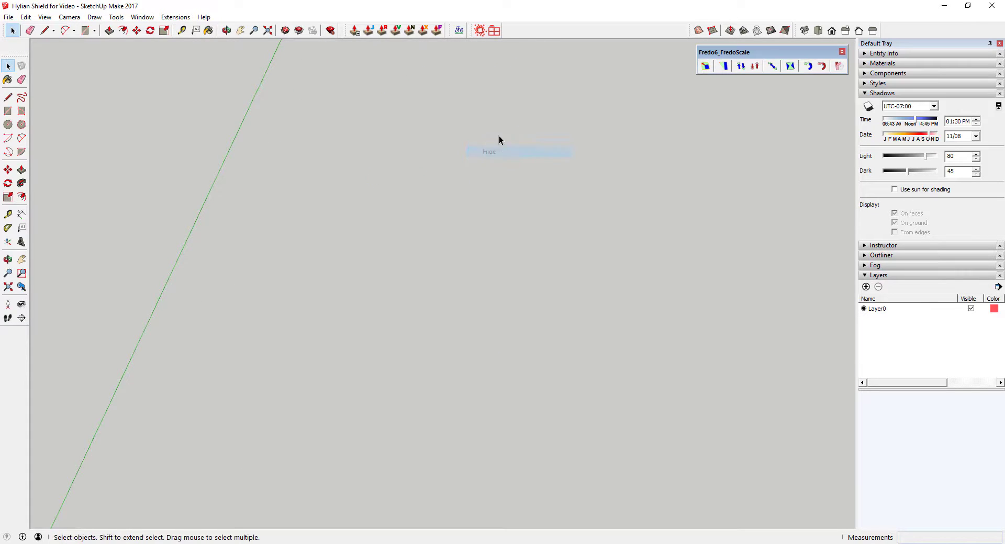
scroll(485, 96, "down", 5)
scroll(475, 416, "up", 4)
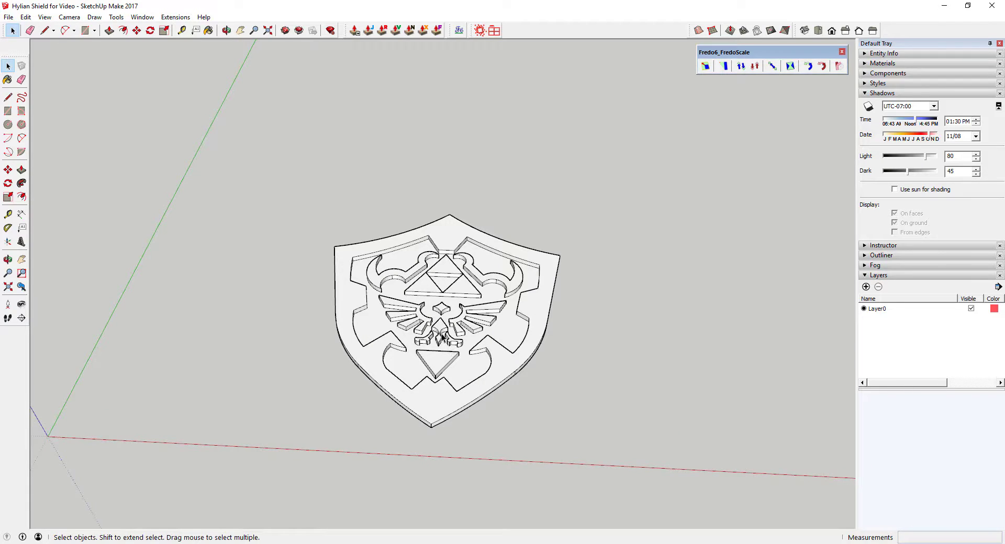
- Rotate both halves of the original shield 90 degrees about the red axis at its lower corner to stand it upright
left_click(451, 349)
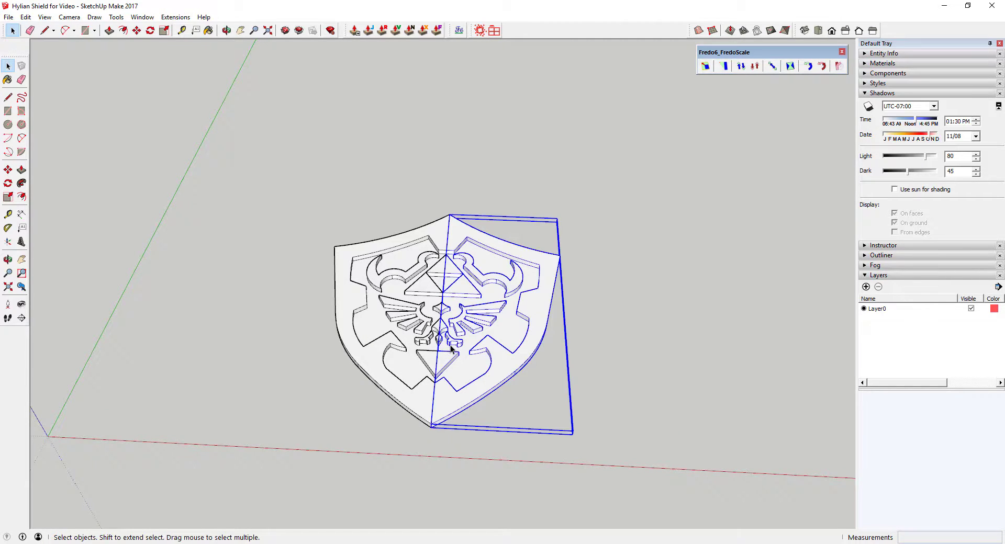
left_click(433, 326)
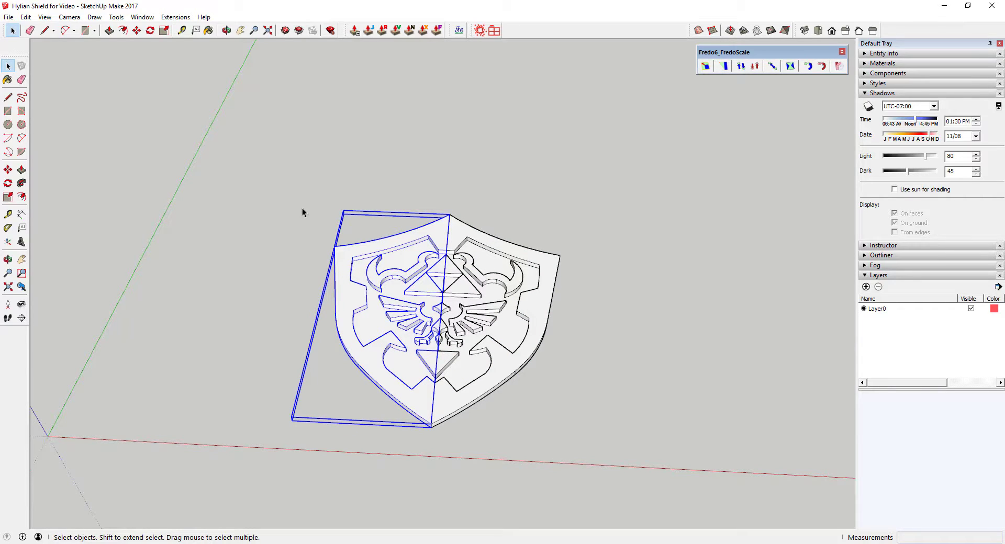
left_click_drag(281, 175, 623, 497)
key("q")
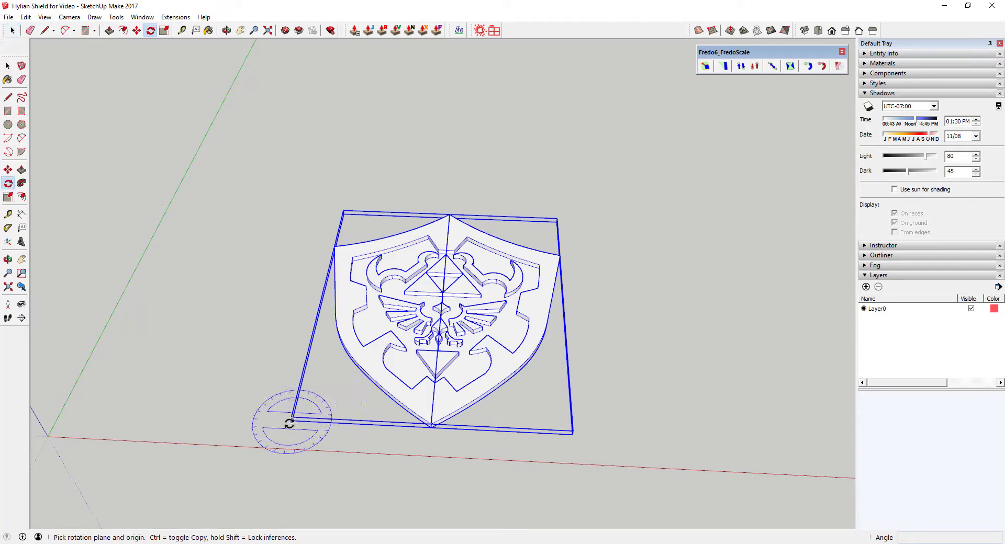
key("Right")
left_click(292, 420)
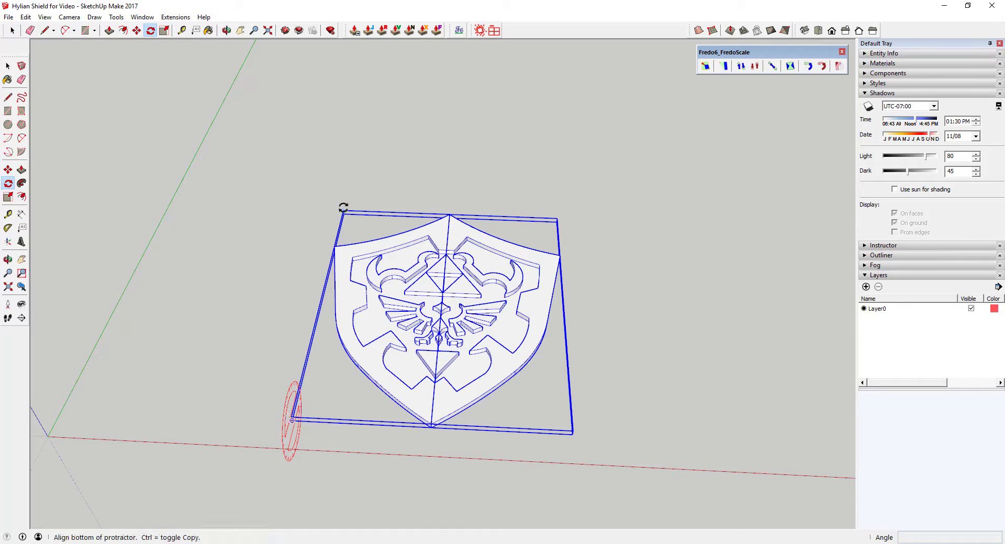
left_click(344, 212)
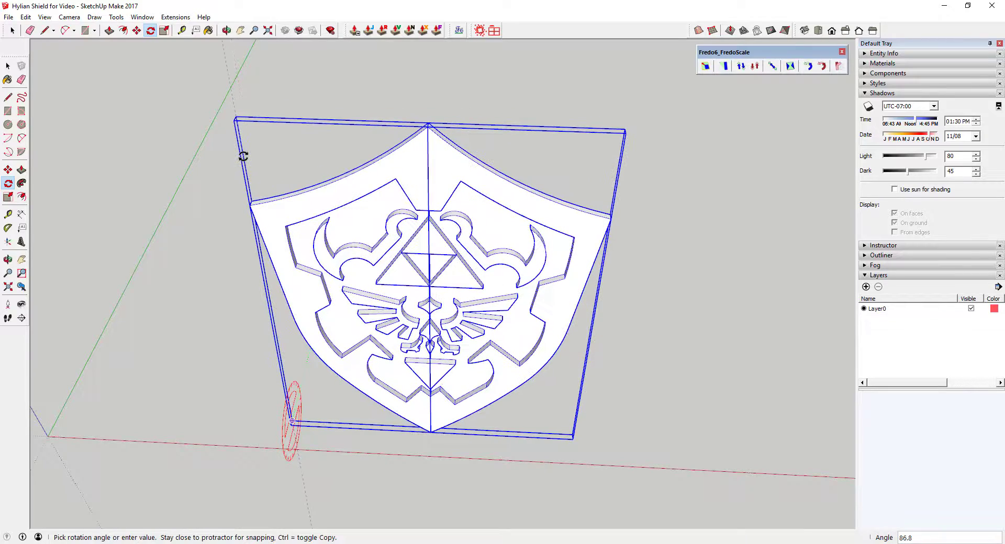
left_click(243, 156)
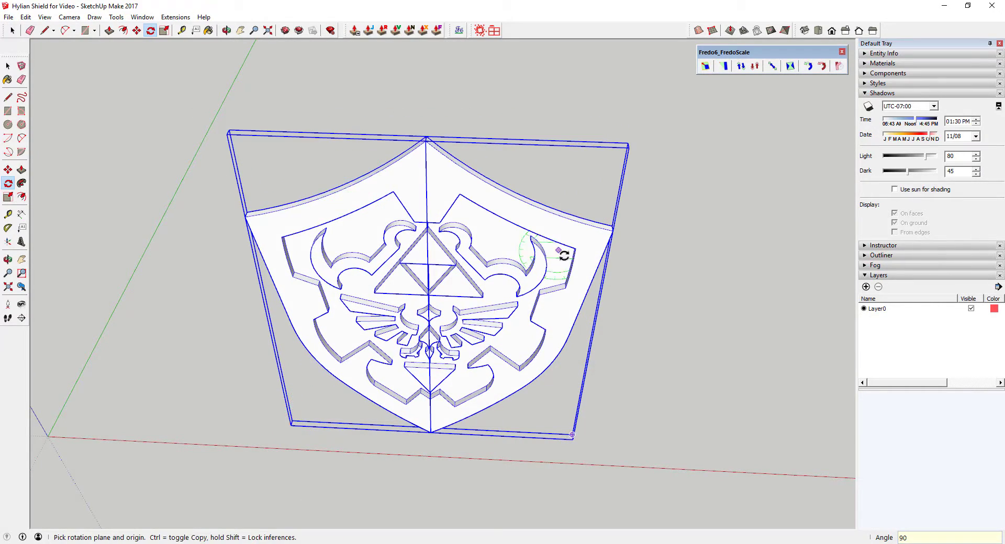
middle_click_drag(561, 315, 503, 305)
key("space")
- Open the right half-shield component of the upright shield for editing
middle_click_drag(601, 344, 374, 207)
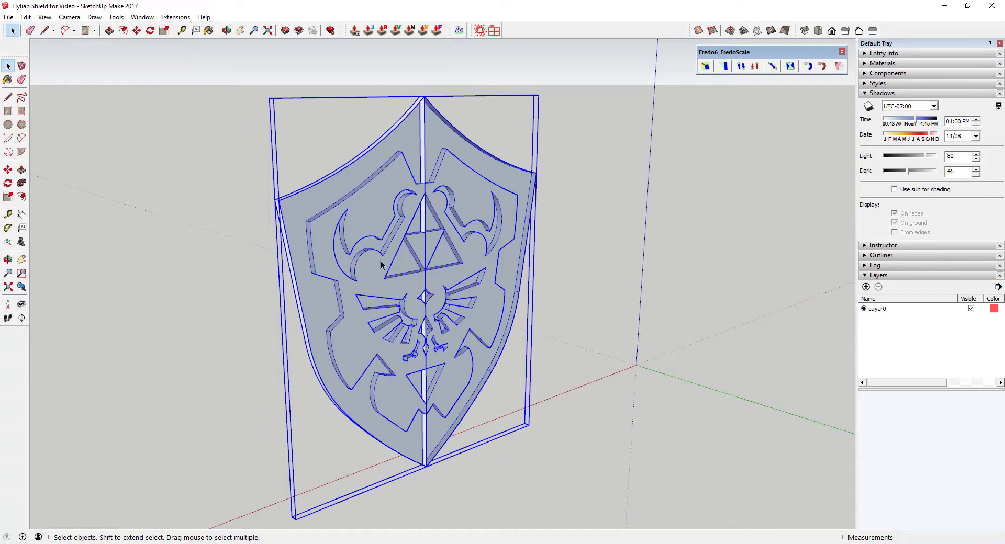
mouse_move(378, 208)
middle_mouse_down()
mouse_move(365, 231)
mouse_move(408, 237)
mouse_move(383, 212)
middle_mouse_up()
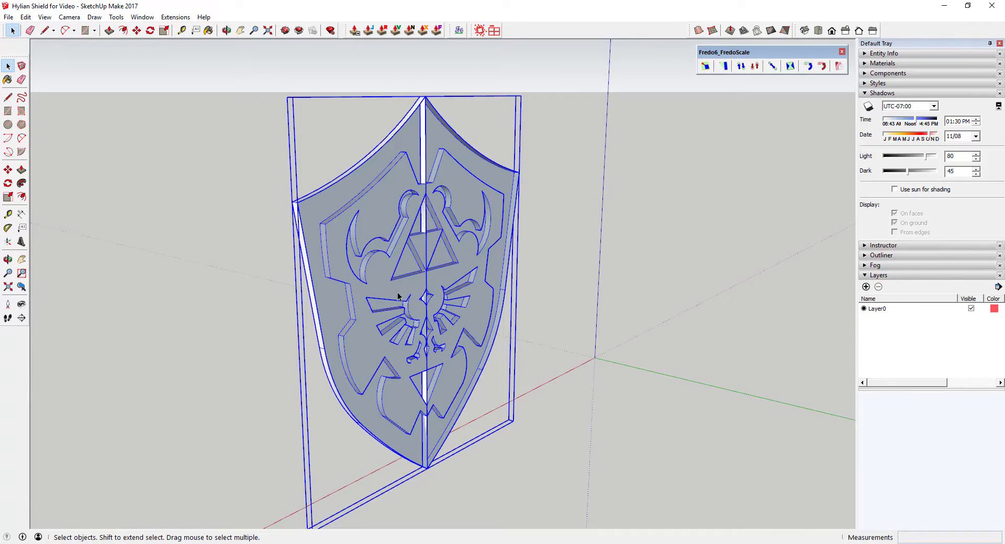
middle_click_drag(372, 245, 821, 272)
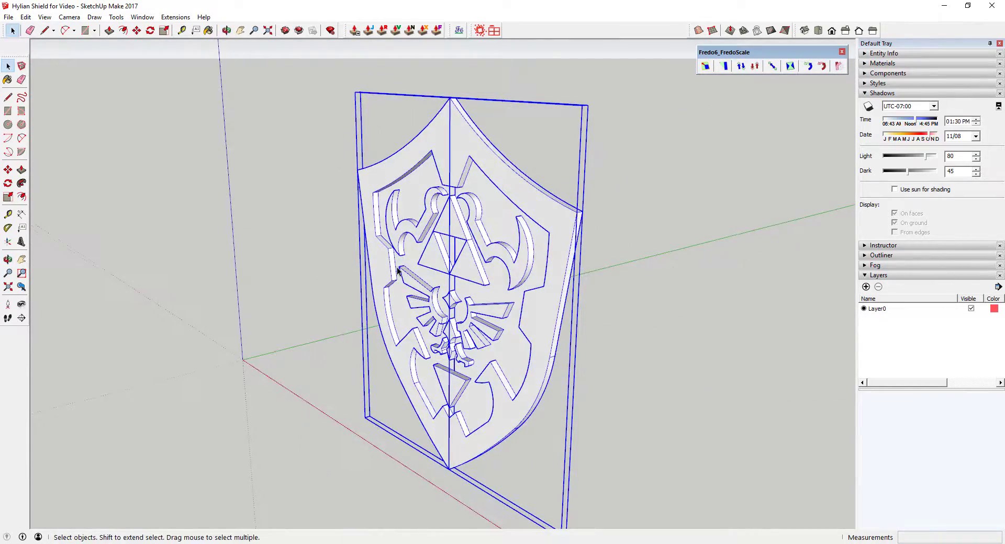
middle_click_drag(397, 268, 600, 229)
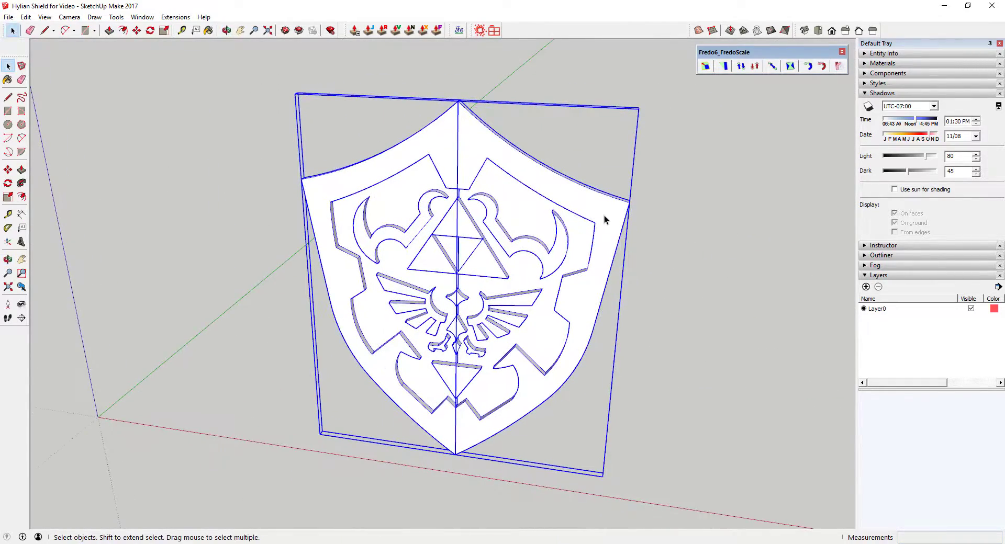
double_click(604, 215)
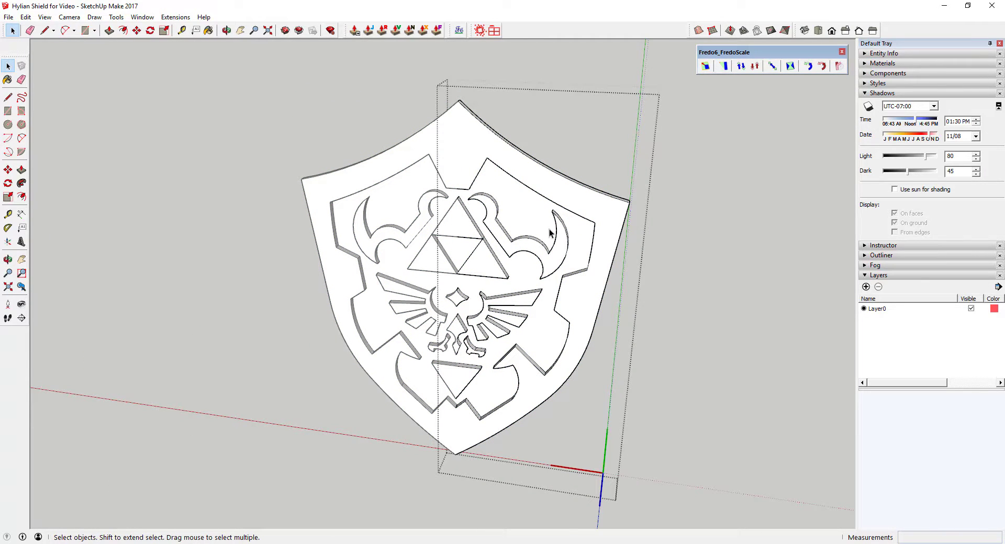
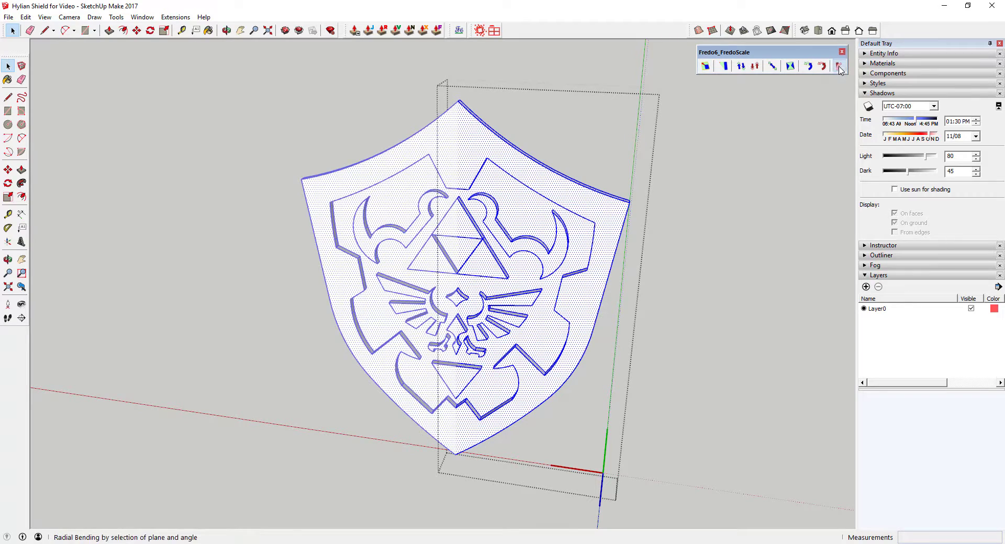
- Place the free Radial Bending origin midway along the top tip's thickness edge, with its plane locked perpendicular to the blue axis
left_click(838, 65)
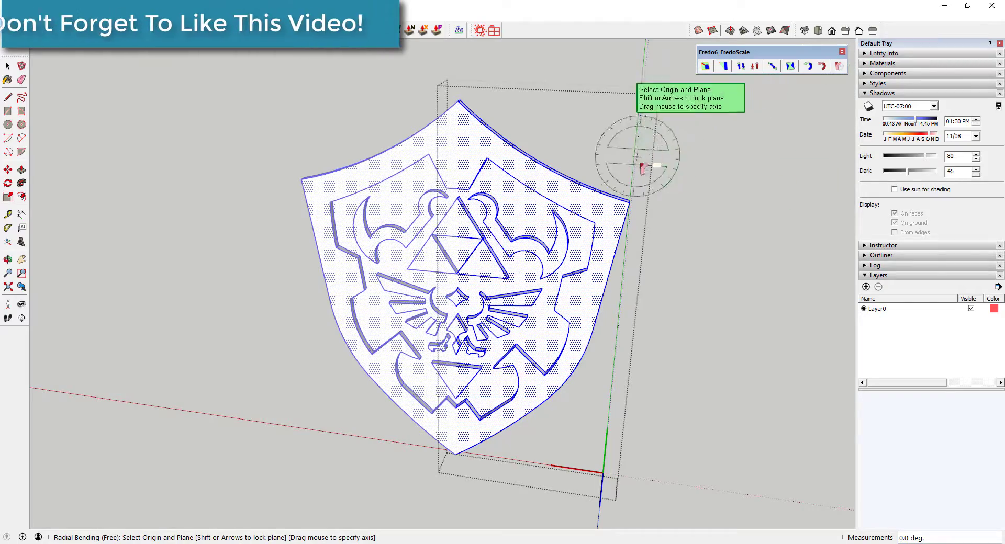
middle_click_drag(461, 153, 449, 146)
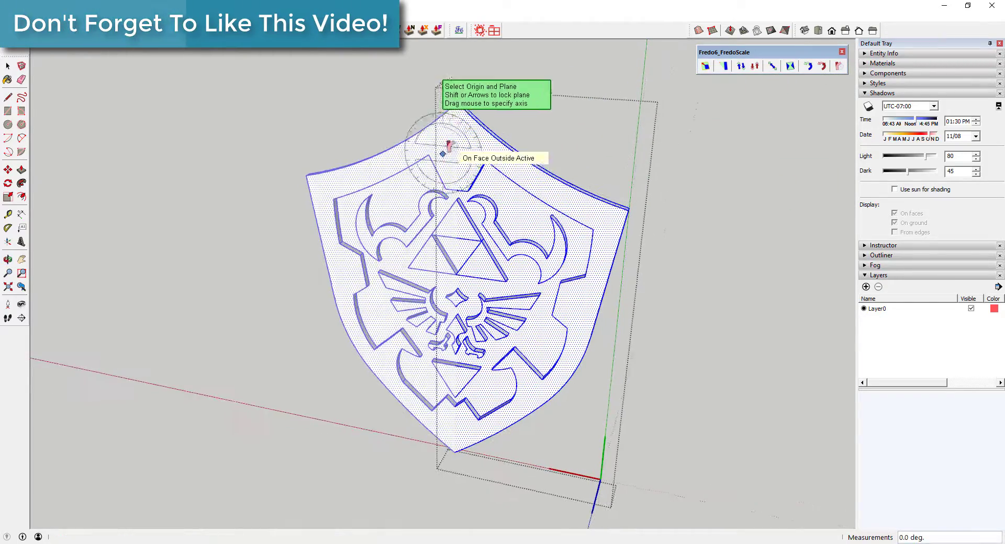
scroll(449, 146, "up", 3)
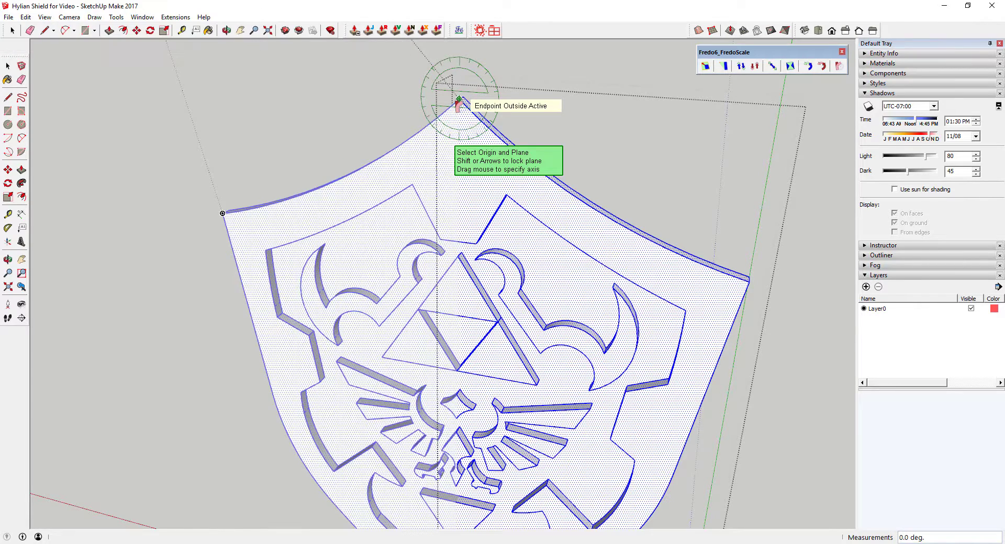
key("Up")
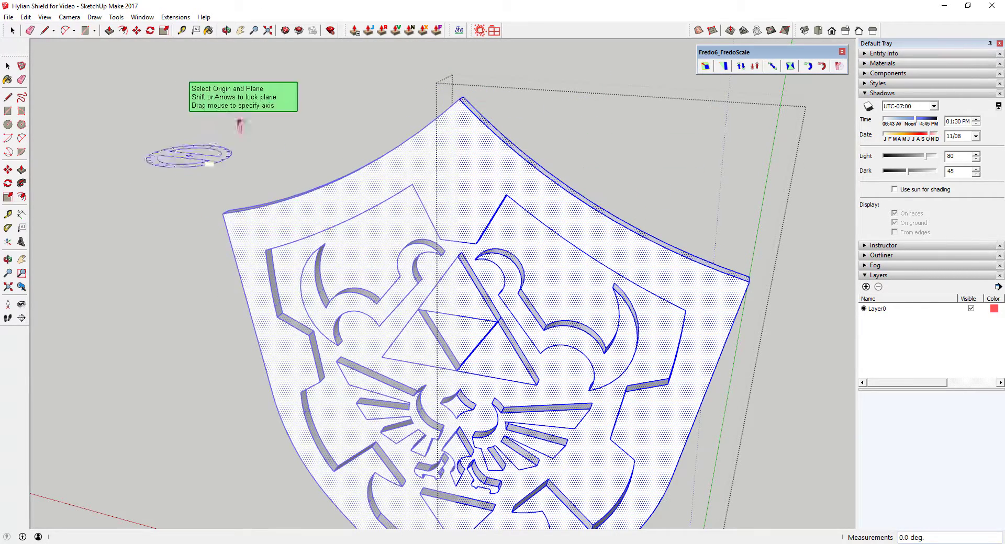
scroll(355, 279, "down", 3)
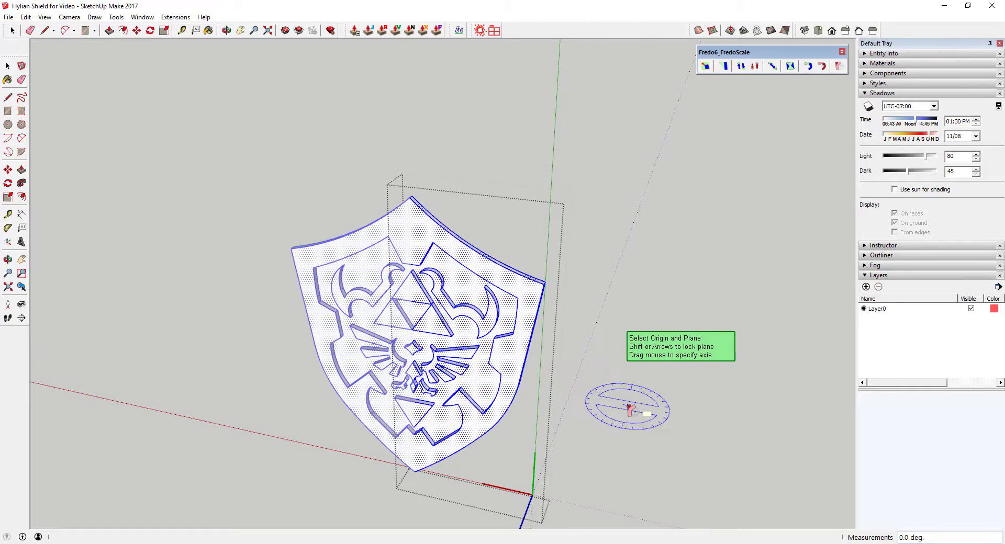
scroll(416, 162, "up", 3)
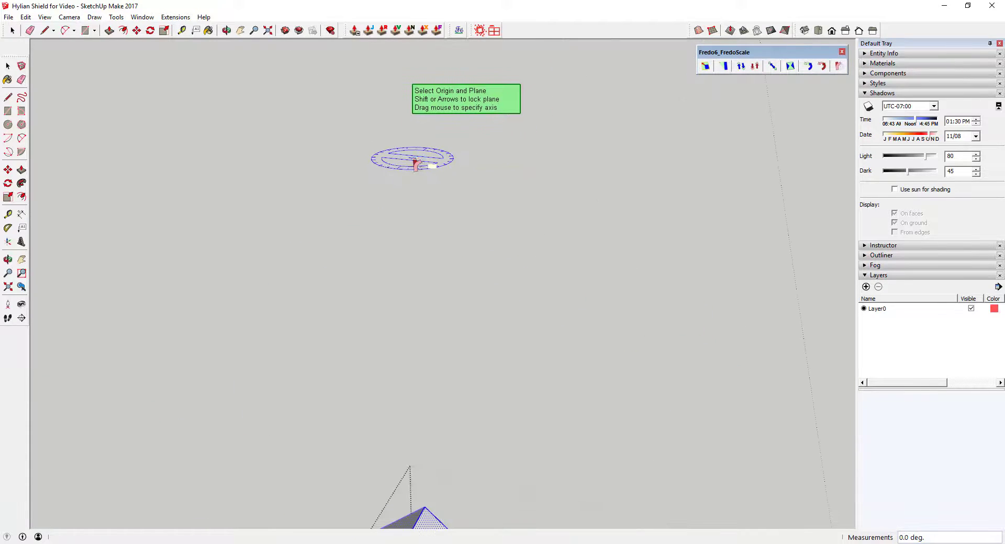
middle_click_drag(396, 236, 400, 309)
scroll(409, 228, "up", 7)
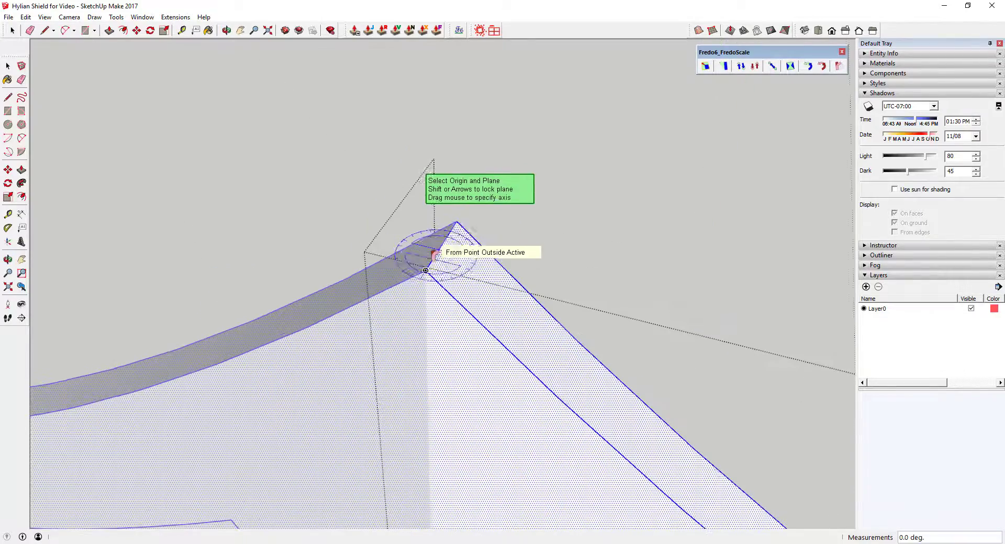
left_click(442, 245)
- Bend the half shield 45 degrees radially, using the outer upper corner as the reference direction and the reference line's midpoint as target
scroll(471, 258, "down", 3)
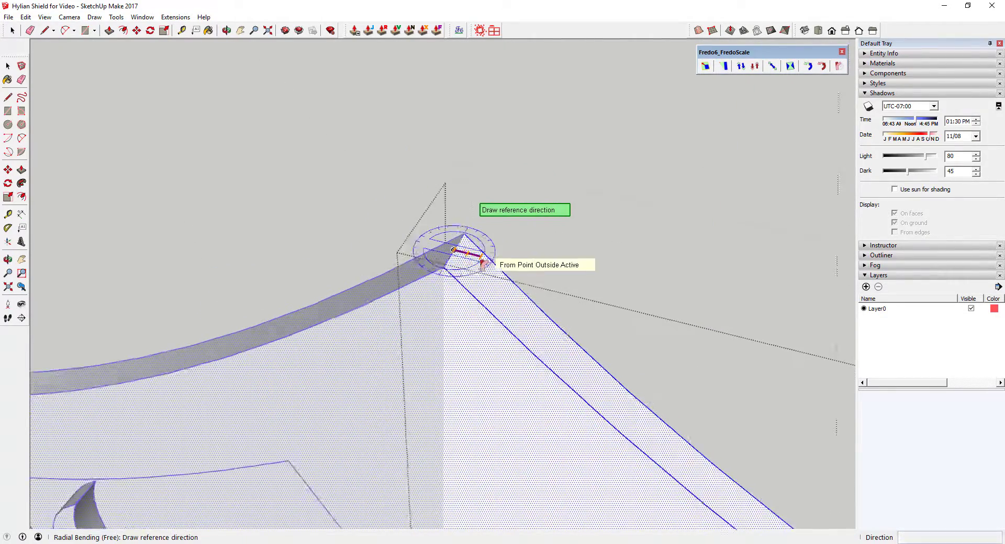
scroll(478, 265, "down", 3)
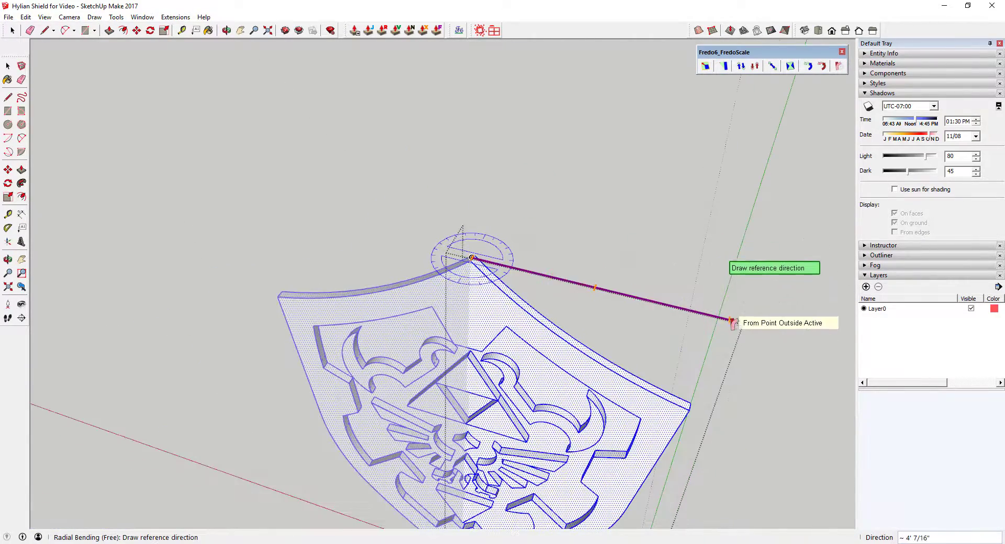
left_click(690, 410)
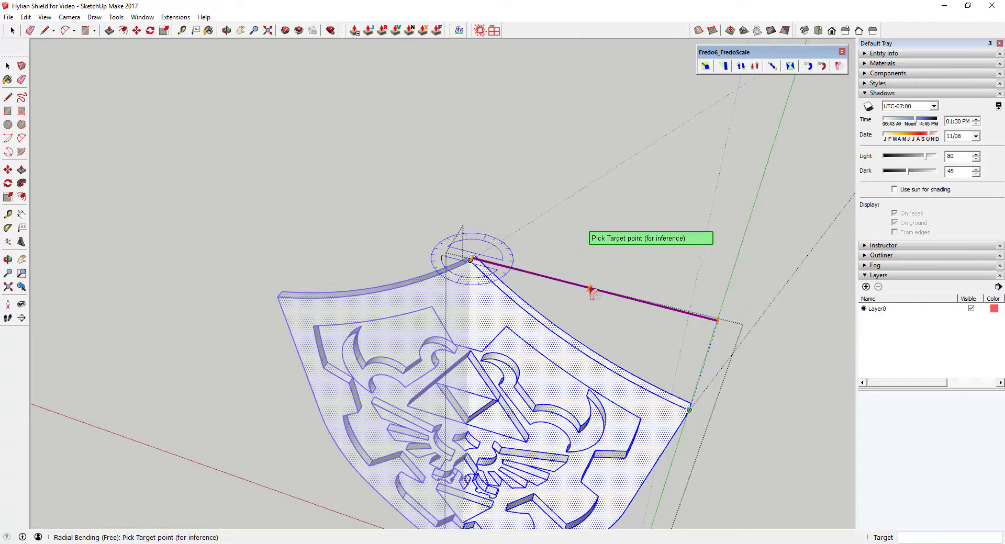
left_click(592, 292)
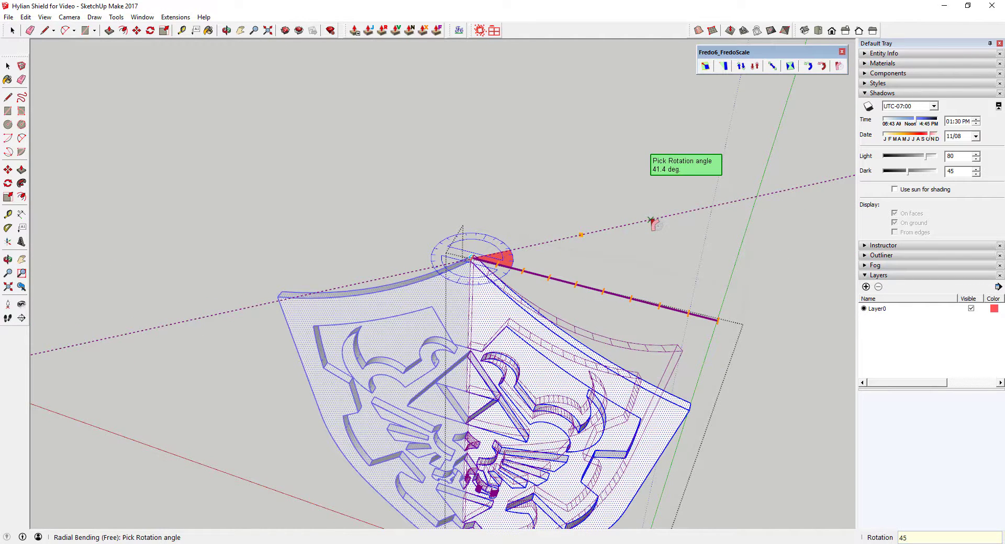
key("Return")
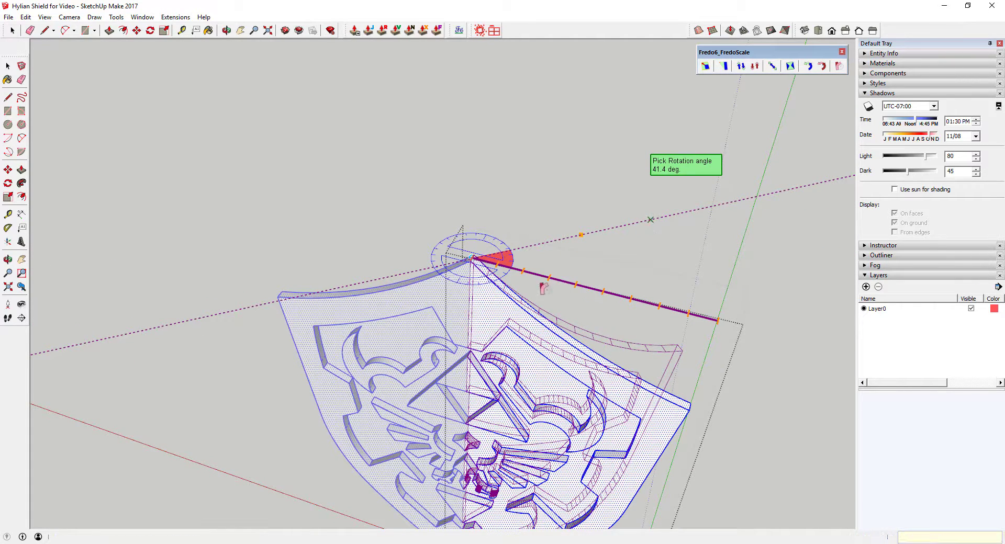
key("space")
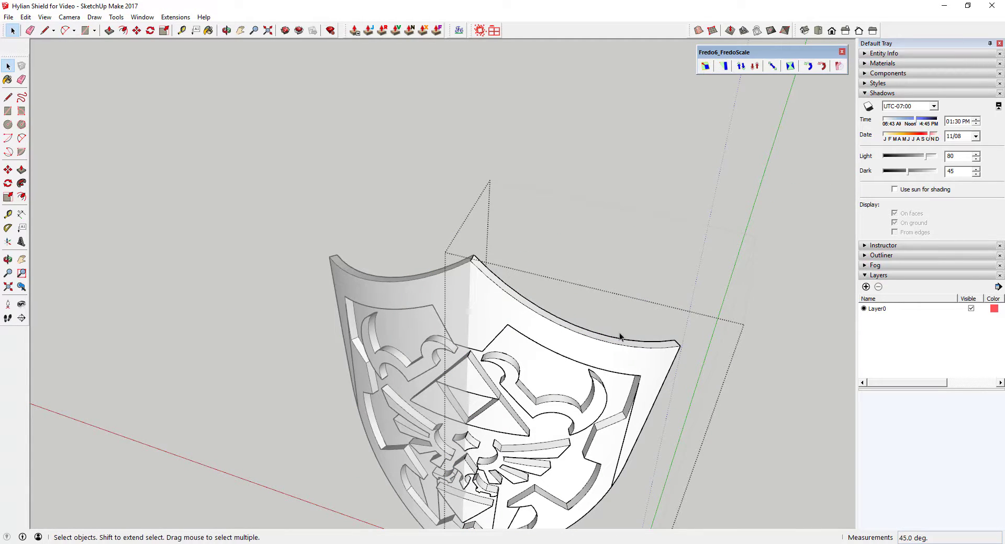
- Erase the stray straight edges on the bent half, beside the outer recess and through the lower crest shape
middle_click_drag(511, 444, 547, 290)
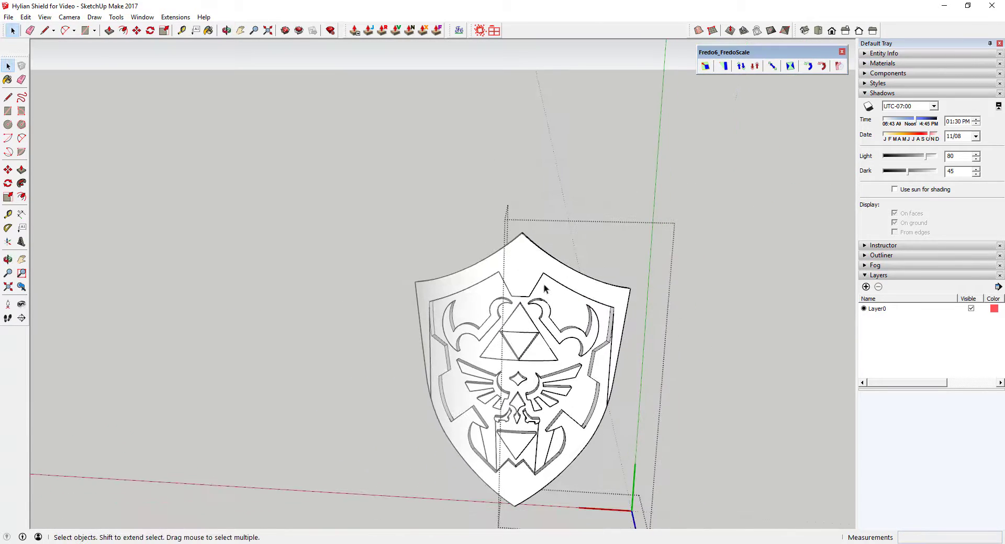
middle_click_drag(561, 357, 335, 377)
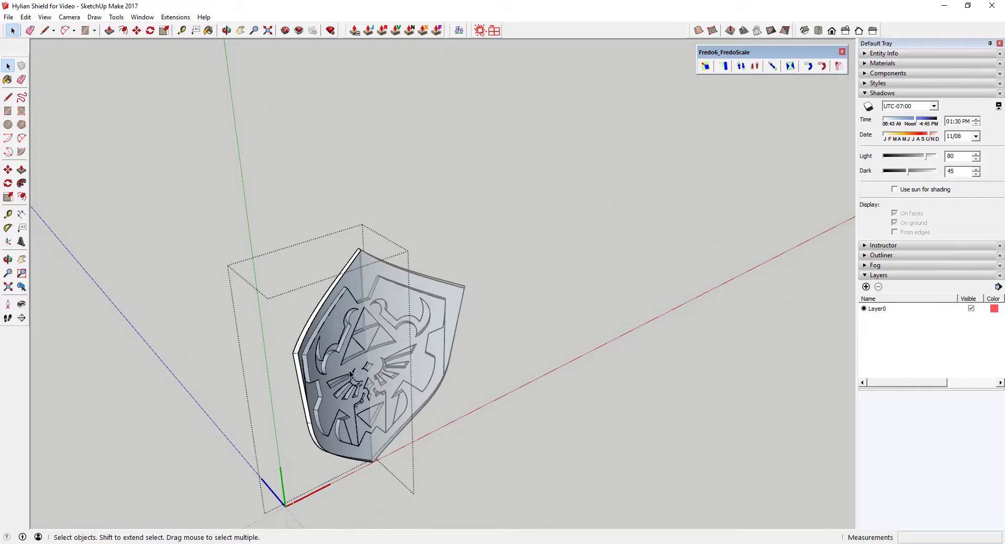
middle_click_drag(350, 373, 554, 310)
scroll(554, 309, "up", 5)
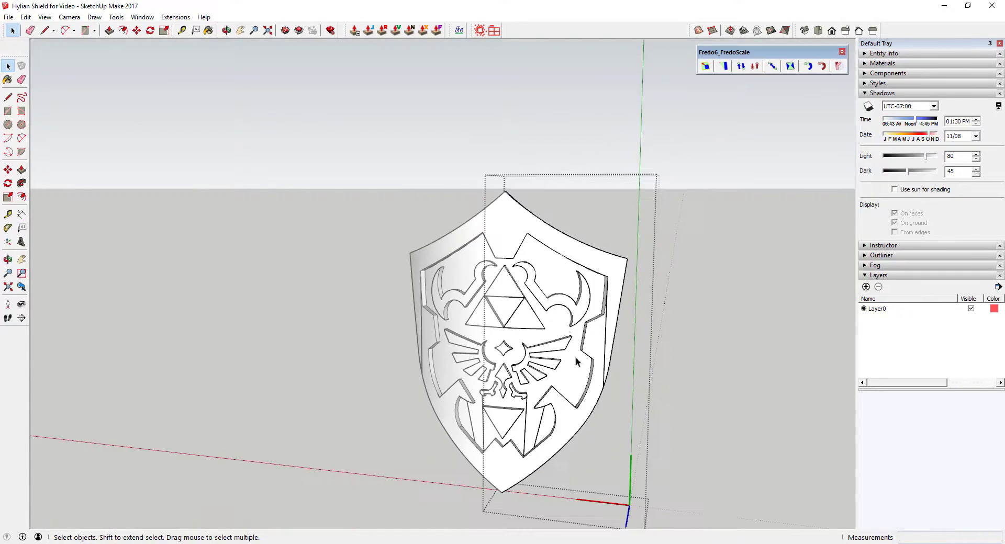
scroll(624, 332, "up", 2)
scroll(624, 326, "down", 5)
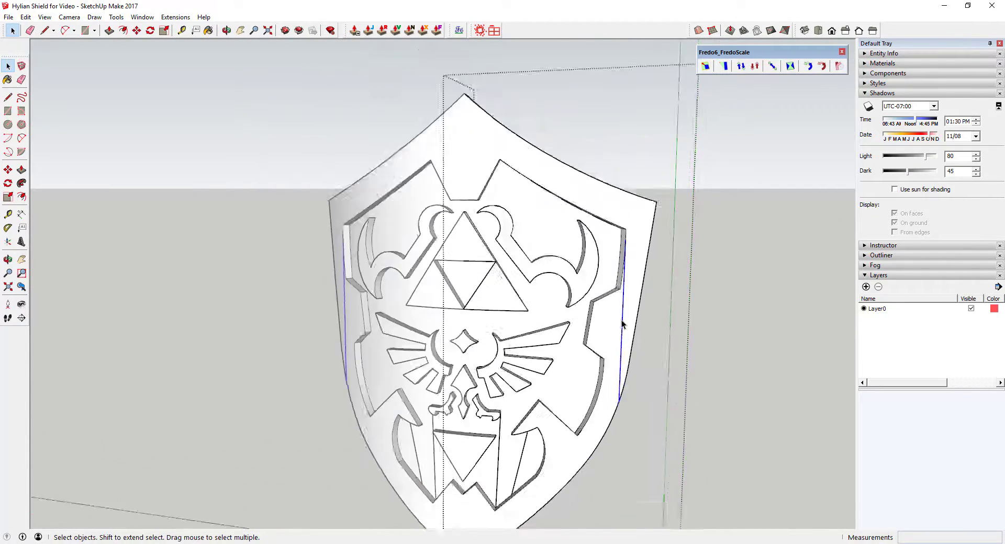
key("e")
left_click_drag(622, 316, 625, 316)
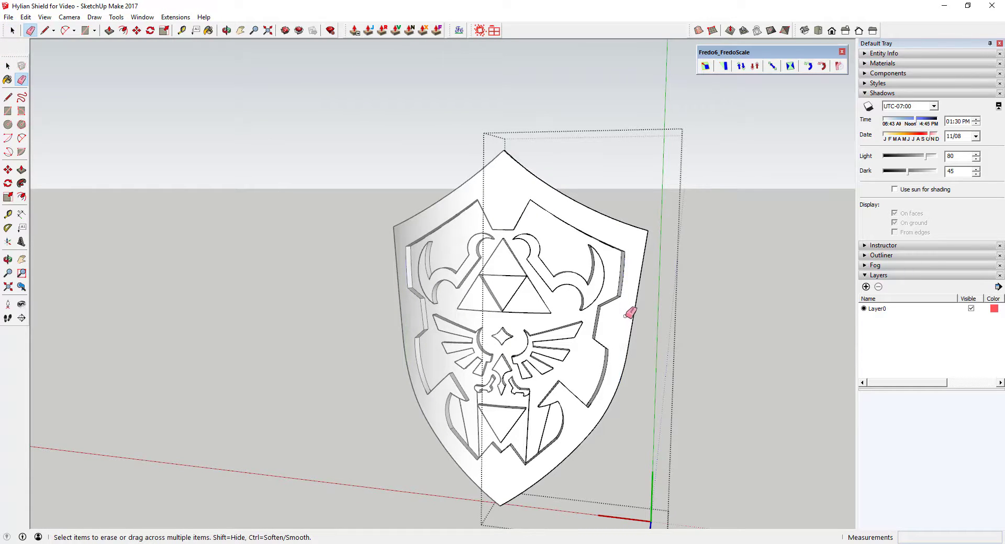
left_click_drag(528, 441, 539, 429)
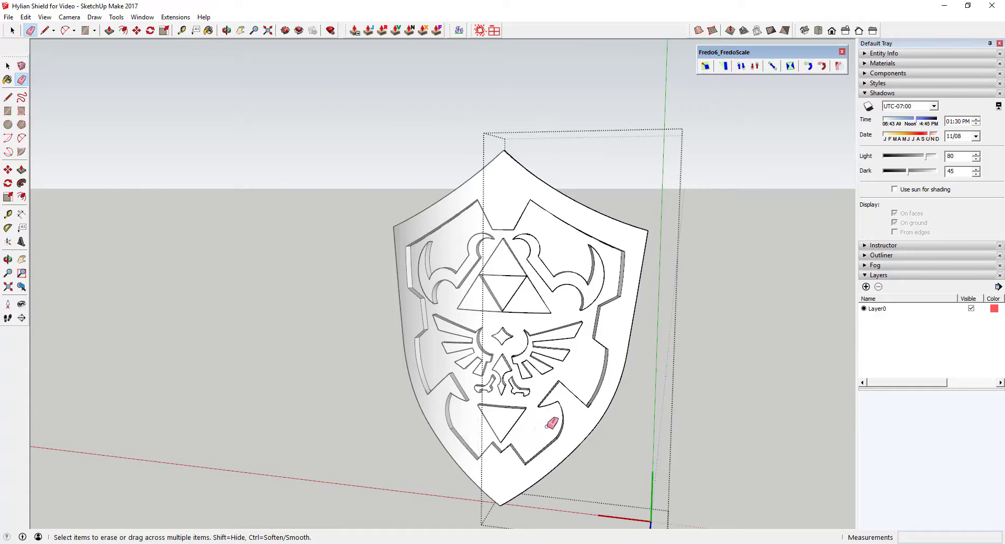
key("space")
- Select the bent half's inner face and outer border face to check they are separate, and leave the component
scroll(536, 427, "up", 2)
middle_click_drag(535, 427, 536, 436)
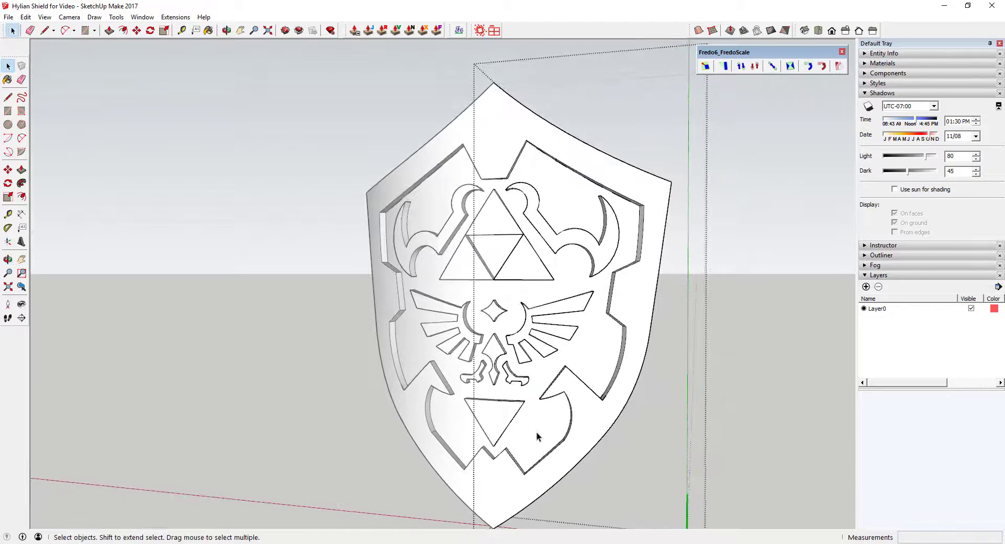
left_click(537, 436)
left_click(619, 309)
scroll(534, 338, "down", 2)
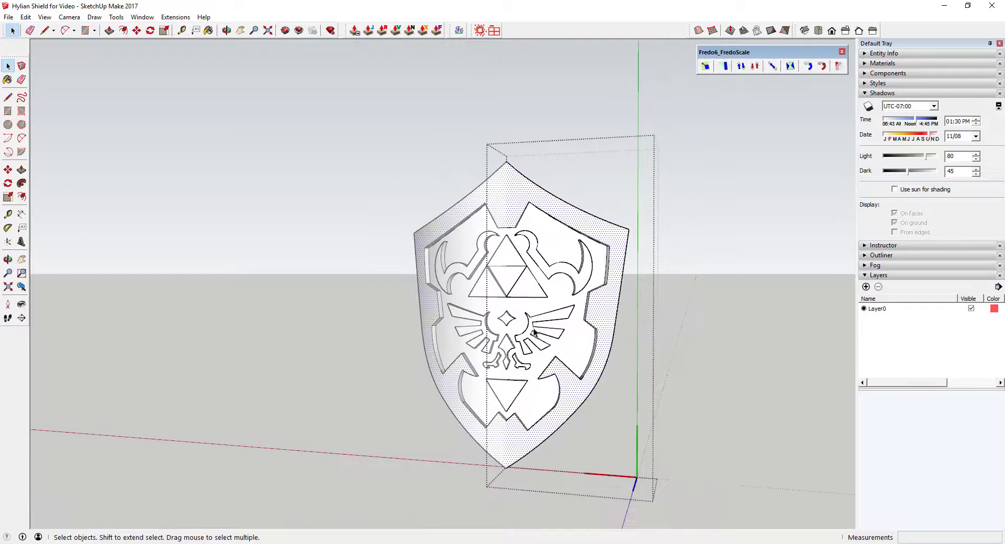
middle_click_drag(534, 338, 516, 351)
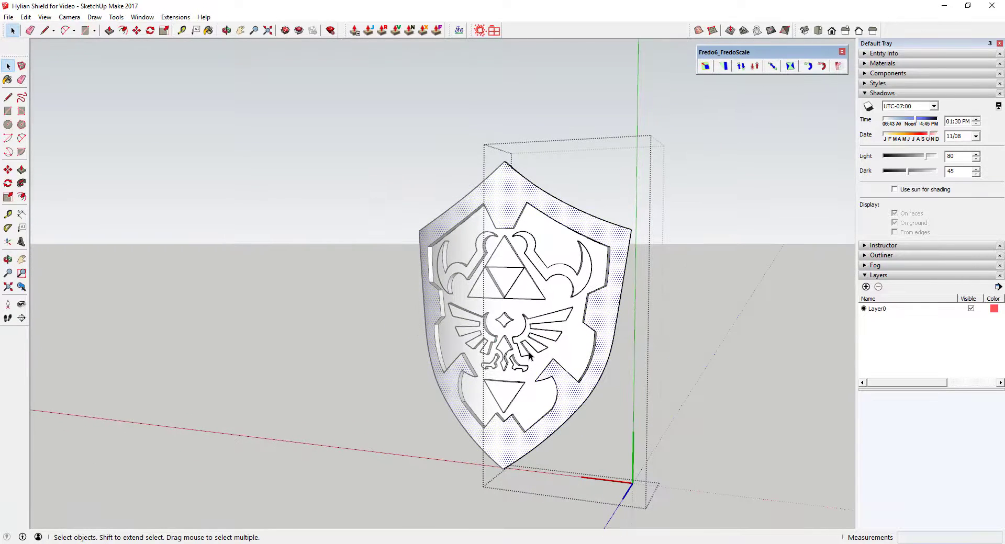
left_click(705, 343)
- Examine the curved shield from the front, side and back
middle_click_drag(705, 344, 176, 393)
middle_click_drag(433, 314, 162, 266)
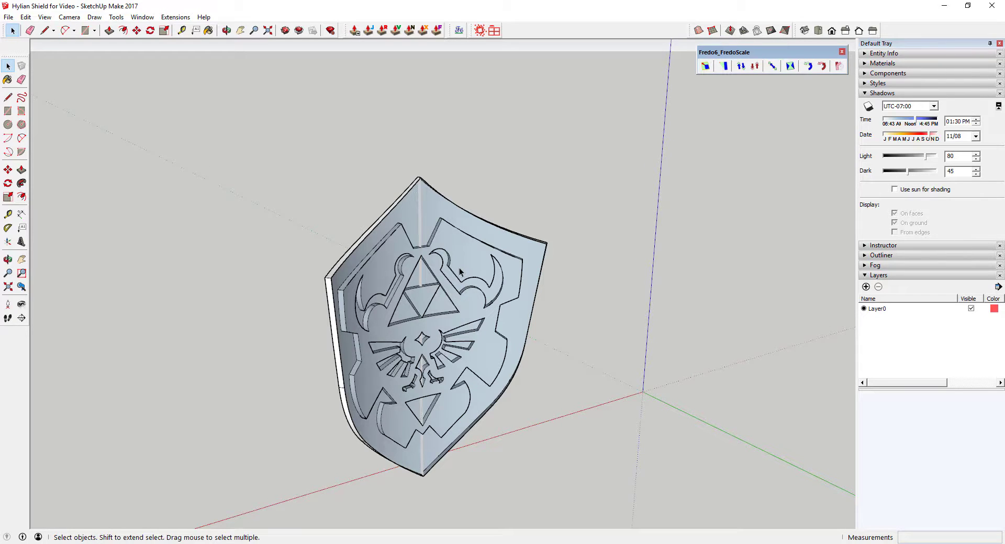
middle_click_drag(460, 268, 629, 315)
middle_click_drag(719, 342, 523, 322)
scroll(435, 324, "down", 3)
scroll(465, 343, "up", 3)
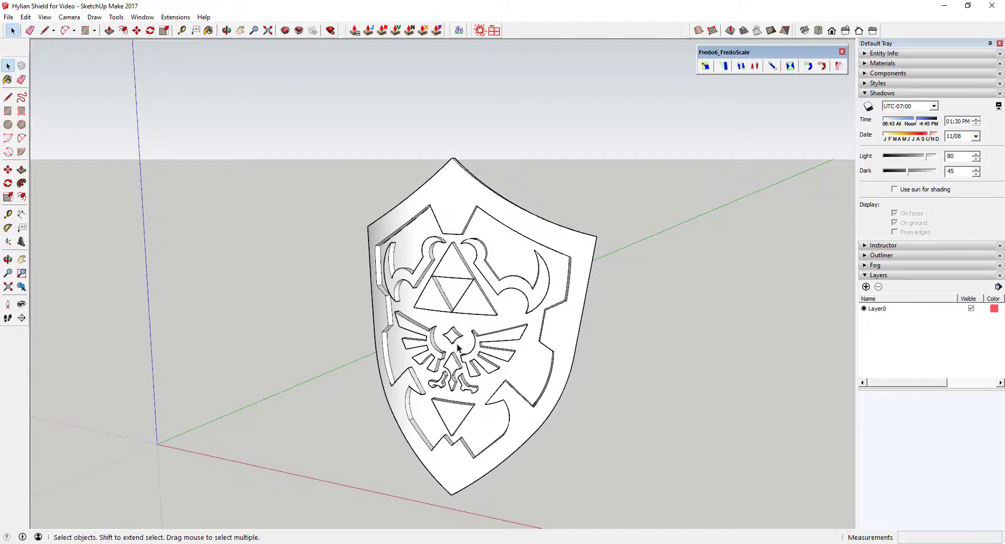
scroll(453, 335, "down", 2)
scroll(464, 333, "down", 3)
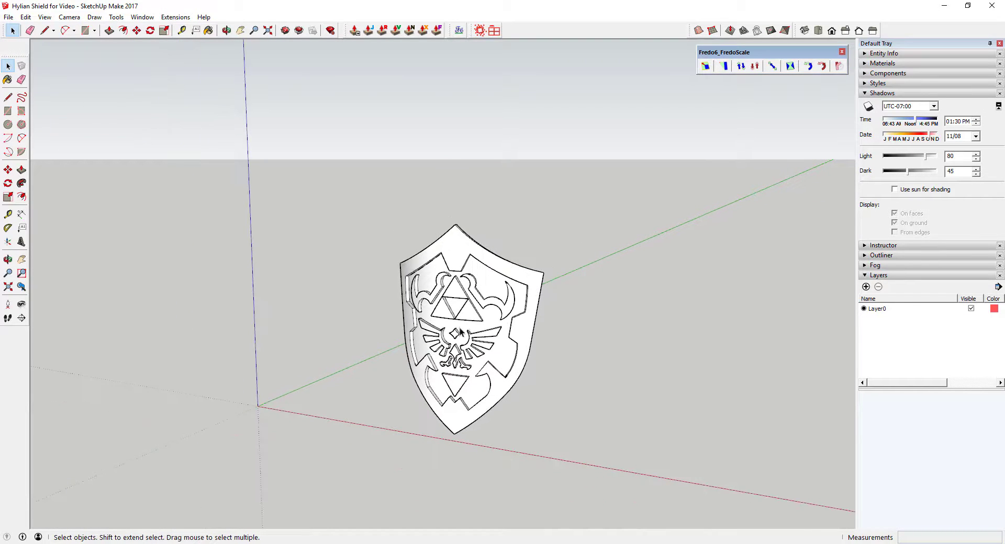
middle_click_drag(459, 333, 470, 285)
scroll(472, 368, "up", 3)
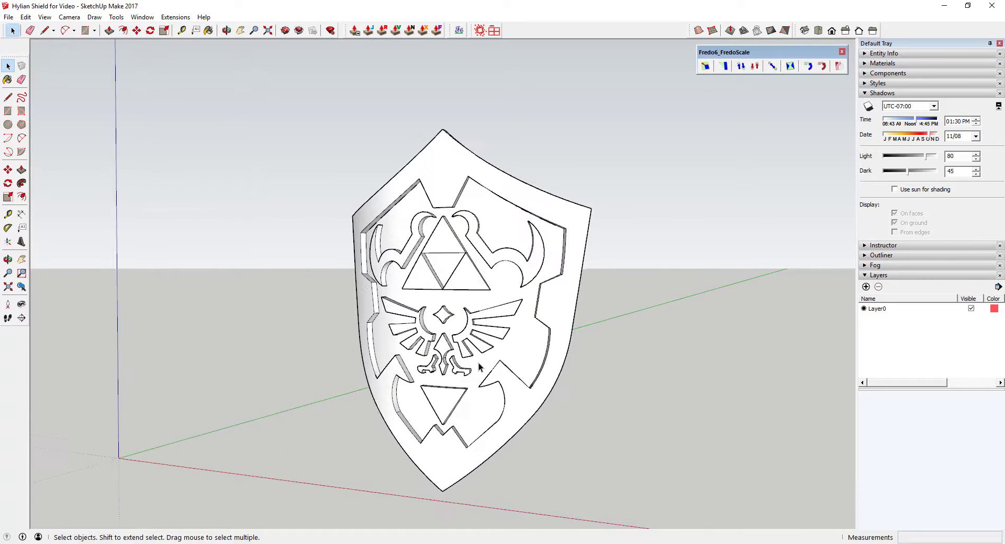
middle_click_drag(483, 355, 458, 351)
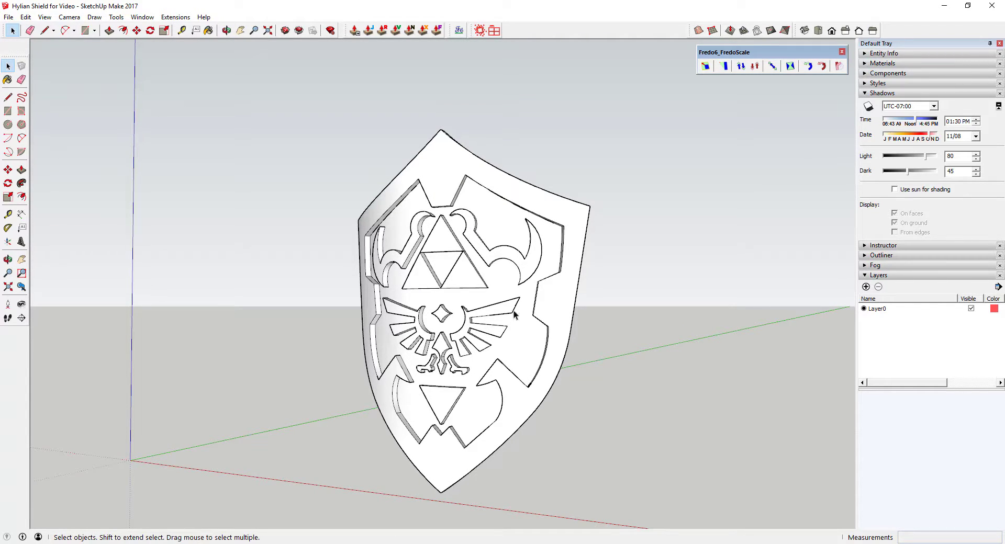
middle_click_drag(514, 313, 502, 338)
scroll(506, 339, "up", 1)
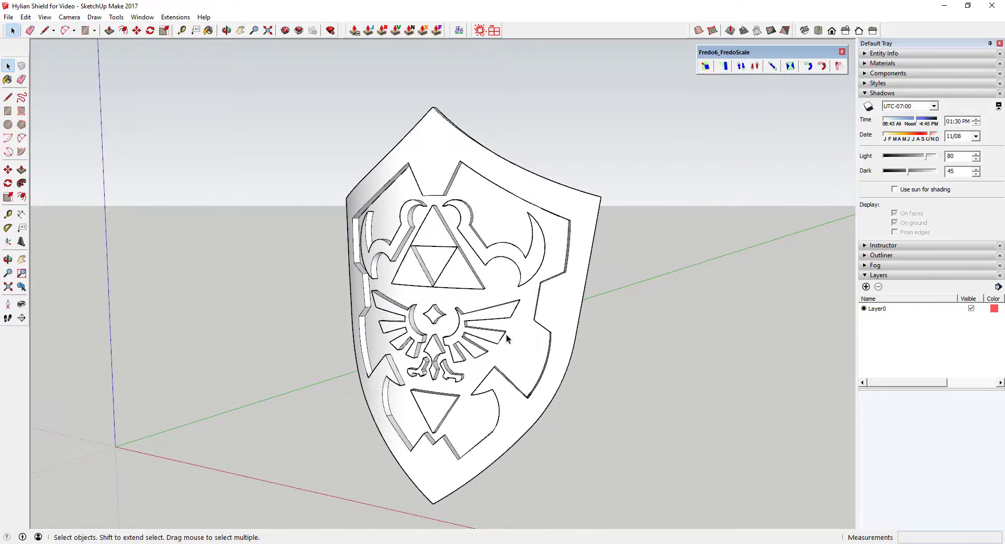